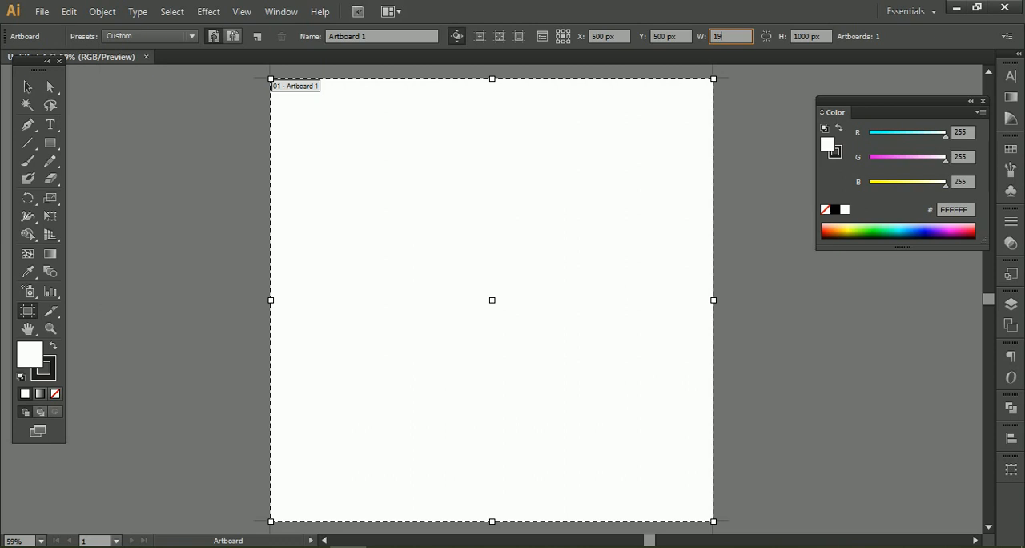
# Resize the artboard to 1920 × 1080 px and leave artboard editing.
pyautogui.click(833, 46)
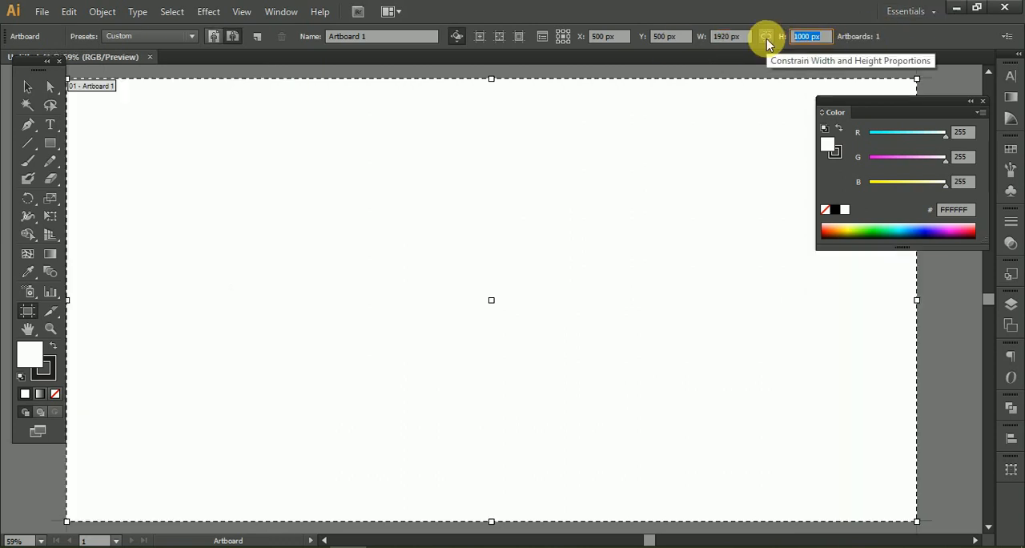
pyautogui.write('1080')
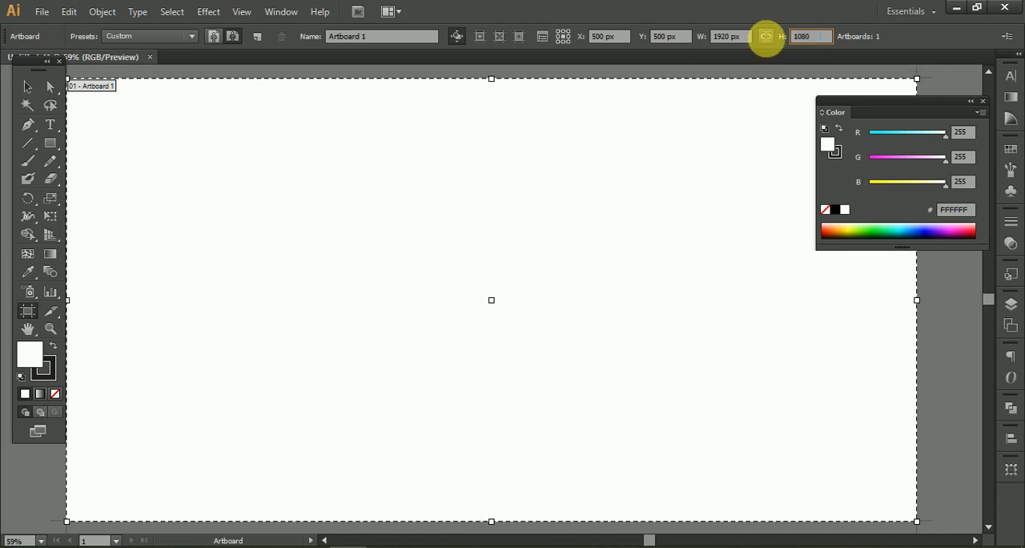
pyautogui.click(745, 36)
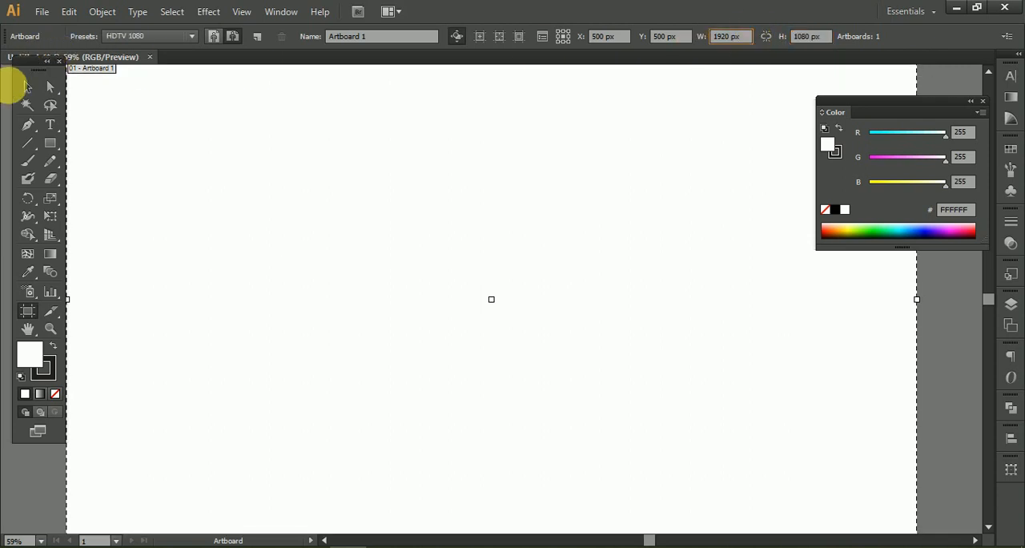
pyautogui.click(26, 86)
pyautogui.scroll(-4, 401, 210)
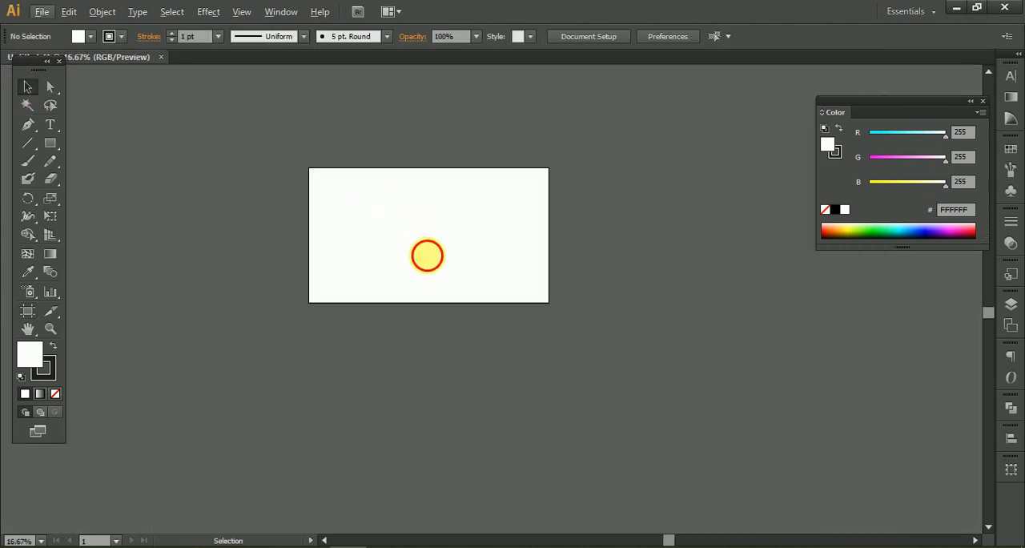
# Set the stroke to none and make the white fill the active colour.
pyautogui.moveTo(428, 233); pyautogui.dragTo(427, 297)
pyautogui.scroll(2, 427, 290)
pyautogui.click(42, 365)
pyautogui.click(53, 393)
pyautogui.click(28, 354)
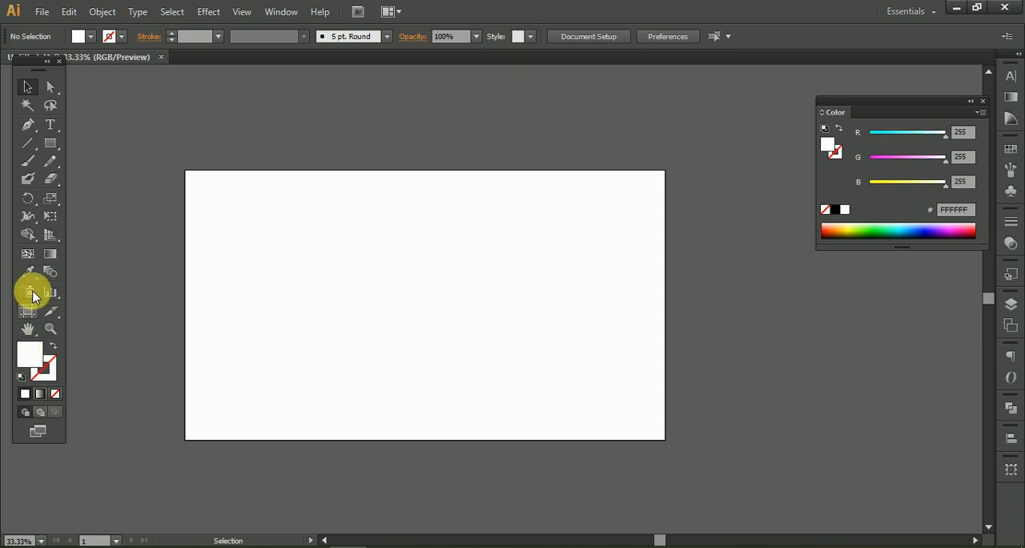
# Create a 1920 × 1080 px rectangle with exact dimensions using the Rectangle tool.
pyautogui.click(50, 143)
pyautogui.click(328, 238)
pyautogui.write('1920')
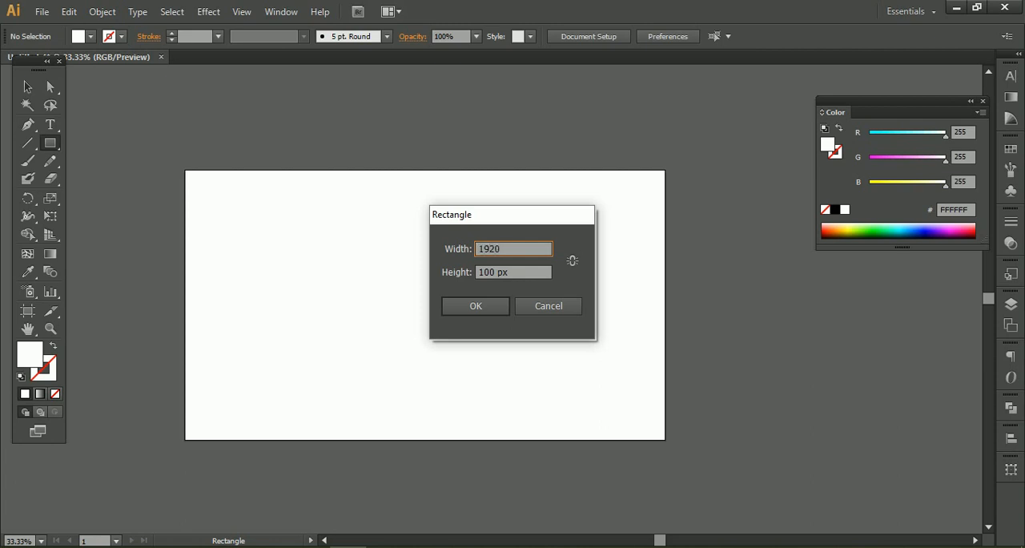
pyautogui.press('Tab')
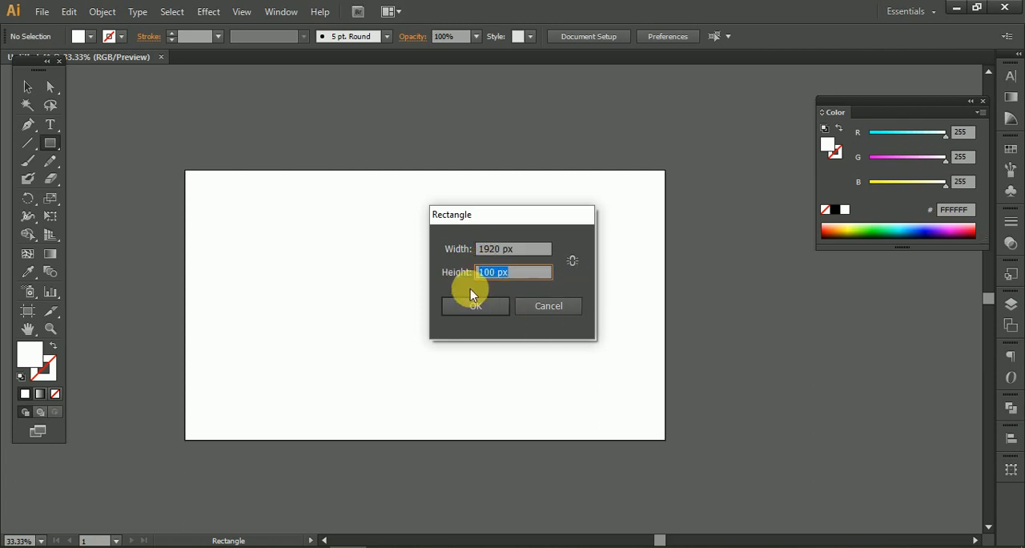
pyautogui.write('10')
pyautogui.click(475, 307)
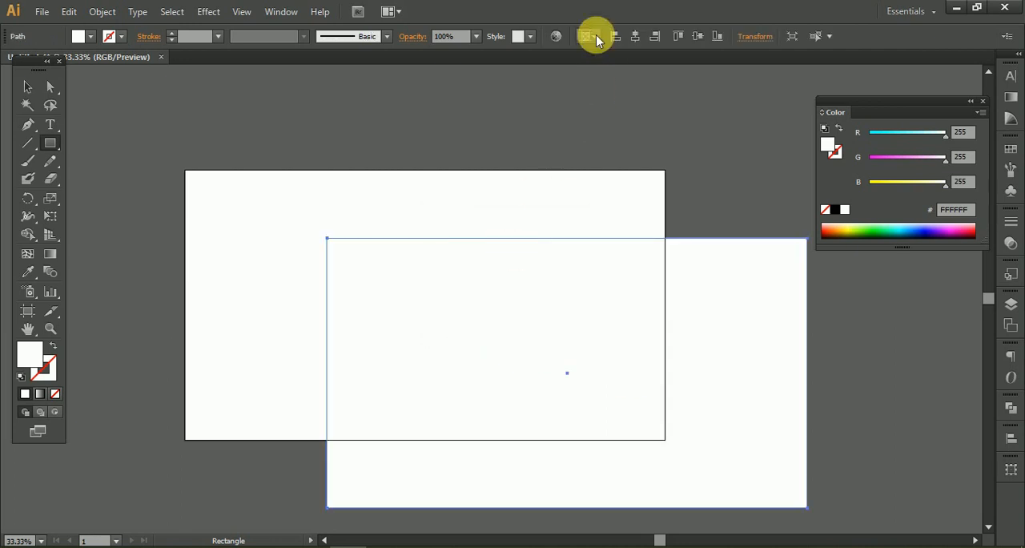
# Centre the rectangle horizontally and vertically on the artboard.
pyautogui.click(636, 36)
pyautogui.click(698, 36)
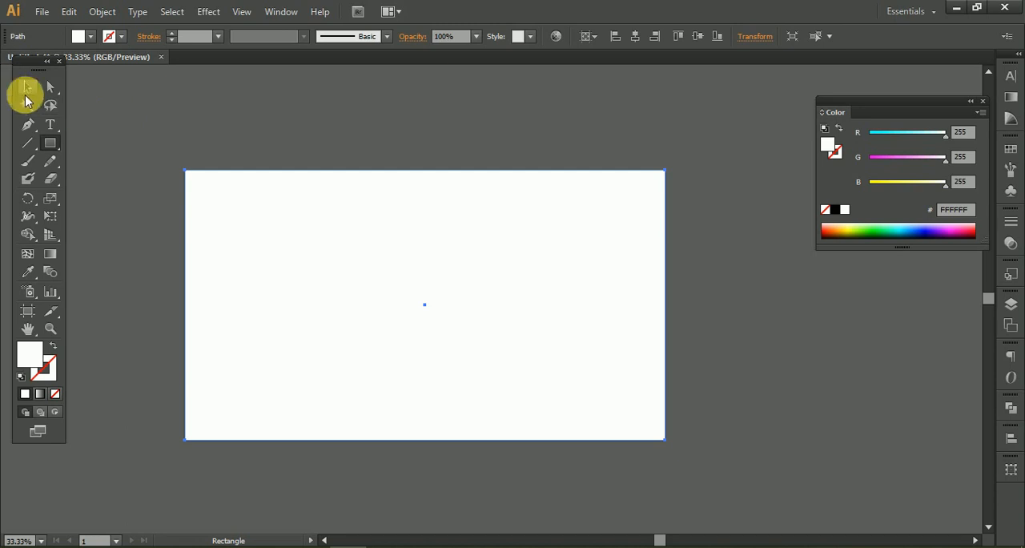
pyautogui.click(26, 87)
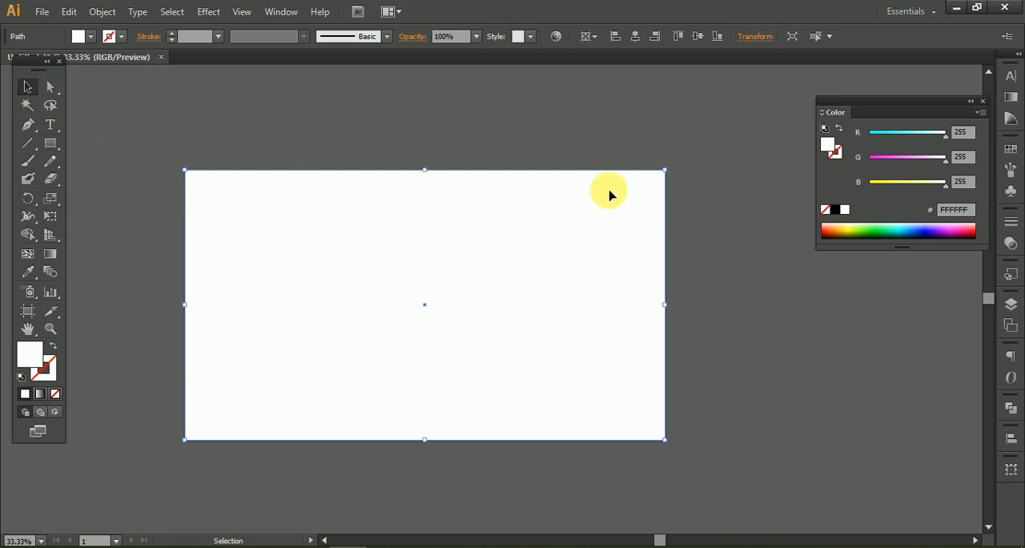
pyautogui.click(572, 86)
# Fill the background rectangle with pale yellow FFFF9F and lock it in place.
pyautogui.click(534, 244)
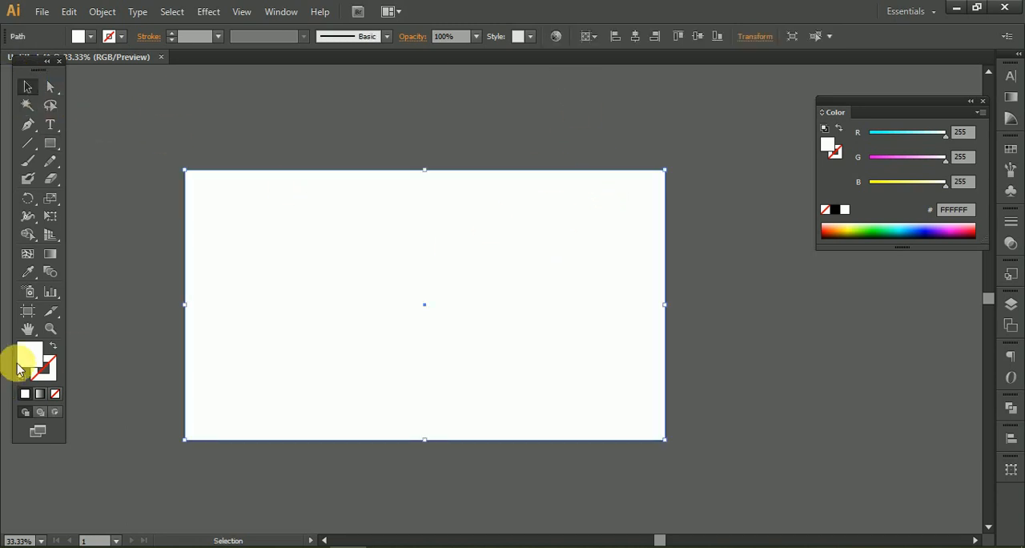
pyautogui.click(918, 183)
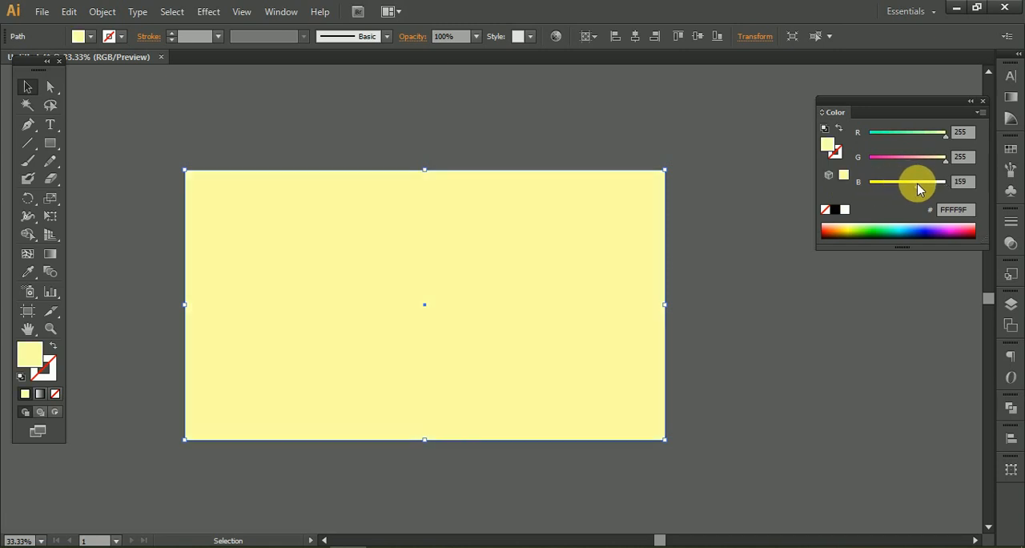
pyautogui.click(320, 130)
pyautogui.click(303, 251)
pyautogui.hotkey('ctrl', '2')
pyautogui.click(263, 95)
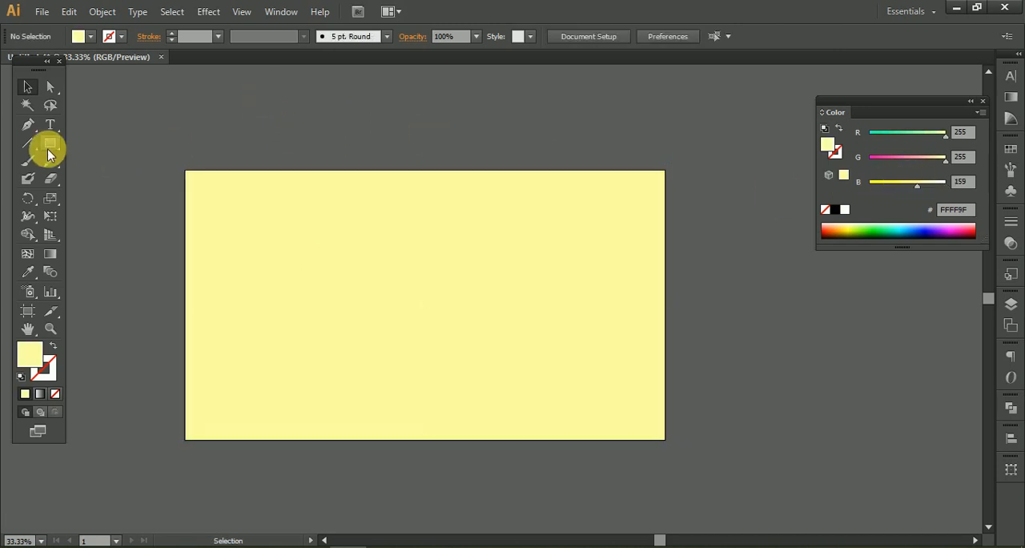
# Draw a closed shape with the Pen tool over the artboard's upper-left corner, giving its inner edge an S-curve.
pyautogui.click(29, 125)
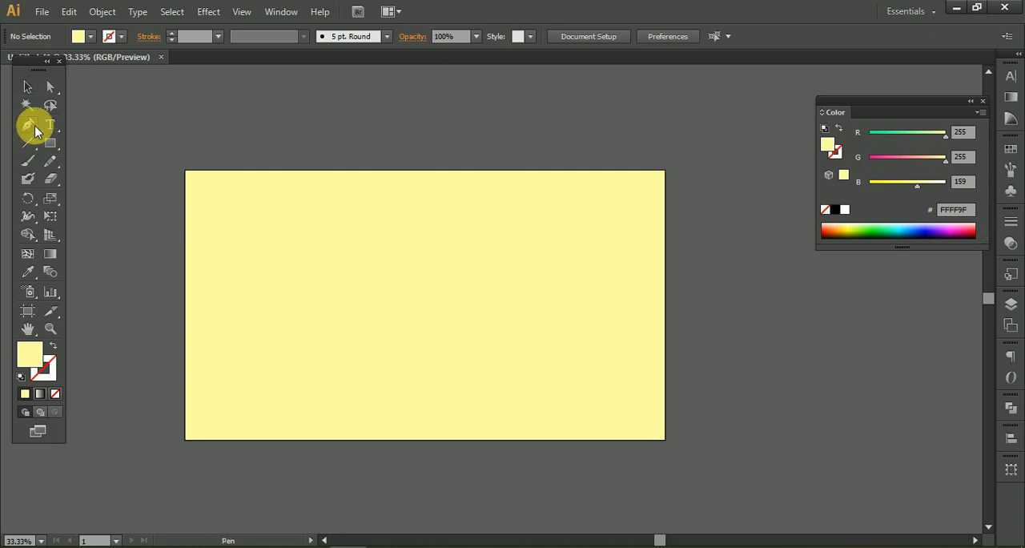
pyautogui.moveTo(52, 148); pyautogui.dragTo(30, 128)
pyautogui.click(373, 146)
pyautogui.moveTo(320, 270); pyautogui.dragTo(219, 327)
pyautogui.moveTo(138, 454); pyautogui.dragTo(136, 531)
pyautogui.click(137, 414)
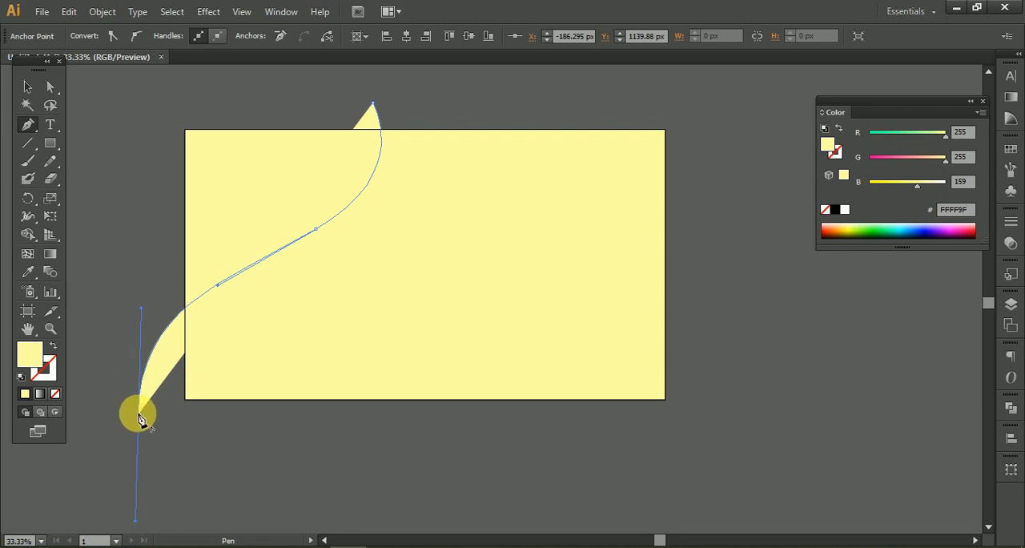
pyautogui.click(138, 83)
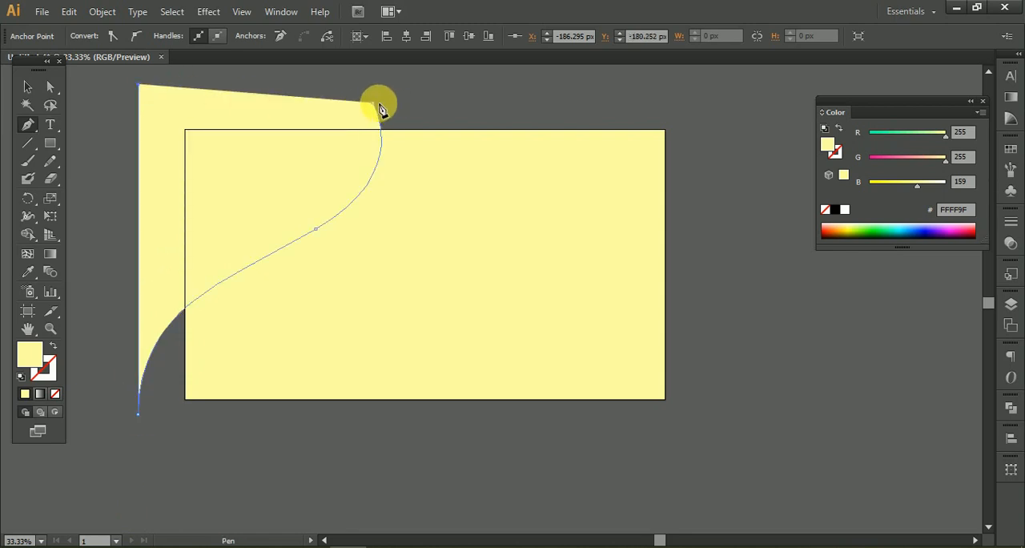
pyautogui.click(373, 104)
pyautogui.click(27, 87)
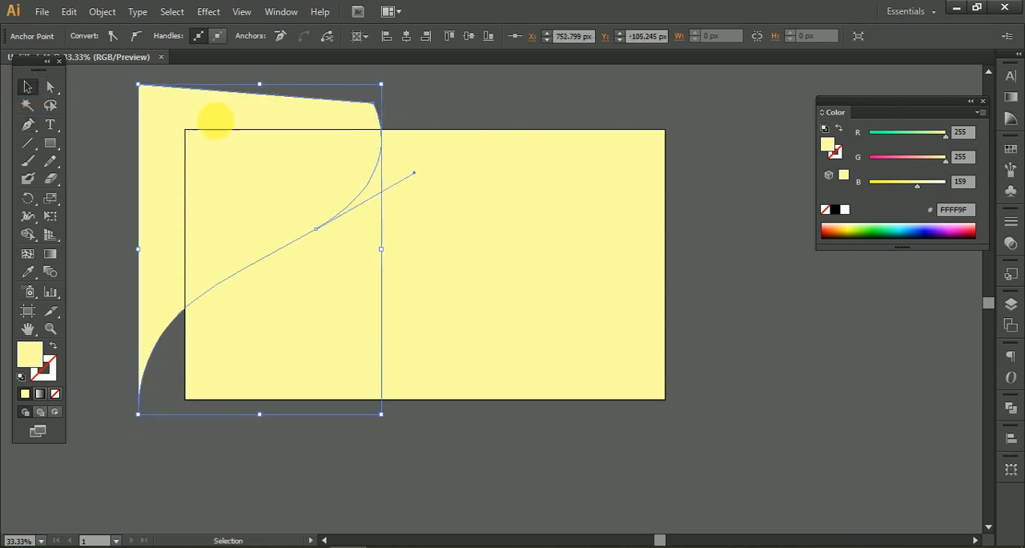
# Rotate the curved shape slightly counterclockwise and adjust its position over the artboard's upper-left corner.
pyautogui.click(416, 115)
pyautogui.moveTo(306, 175); pyautogui.dragTo(317, 176)
pyautogui.click(446, 107)
pyautogui.click(342, 184)
pyautogui.moveTo(398, 76); pyautogui.dragTo(348, 131)
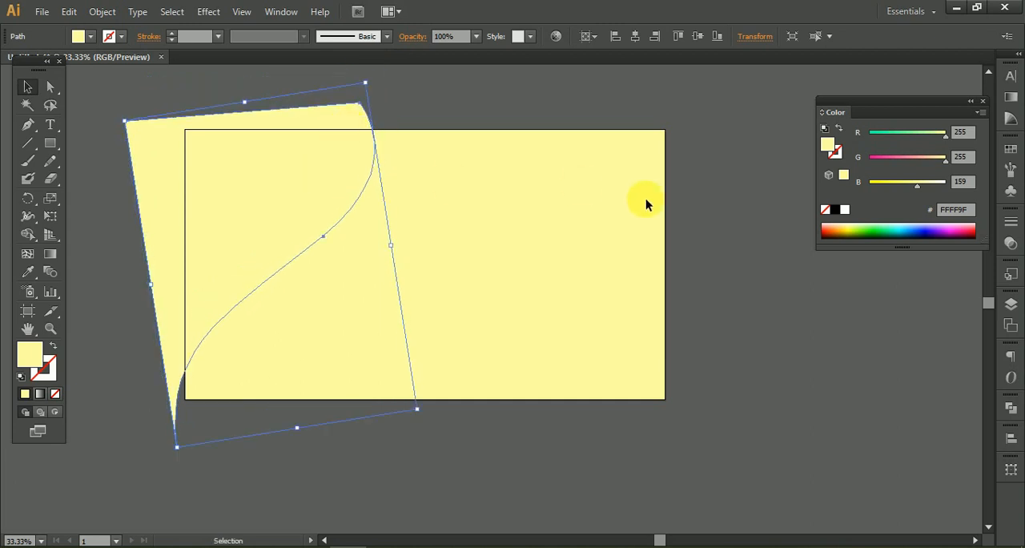
pyautogui.click(622, 243)
# Duplicate the curved shape, rotate the copy 180° and place it over the artboard's lower-right corner.
pyautogui.moveTo(287, 209); pyautogui.dragTo(720, 207)
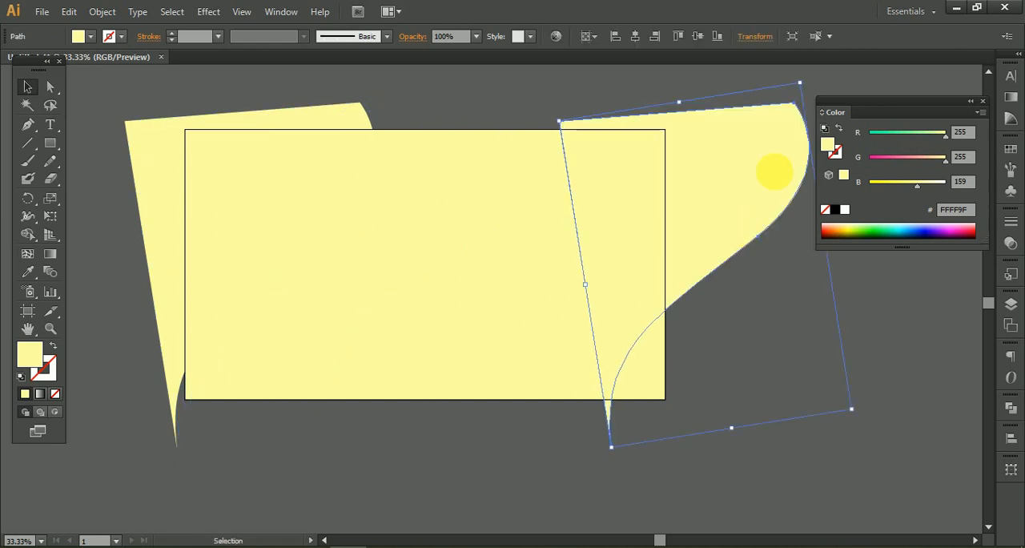
pyautogui.moveTo(809, 78); pyautogui.dragTo(594, 440)
pyautogui.moveTo(722, 322); pyautogui.dragTo(602, 355)
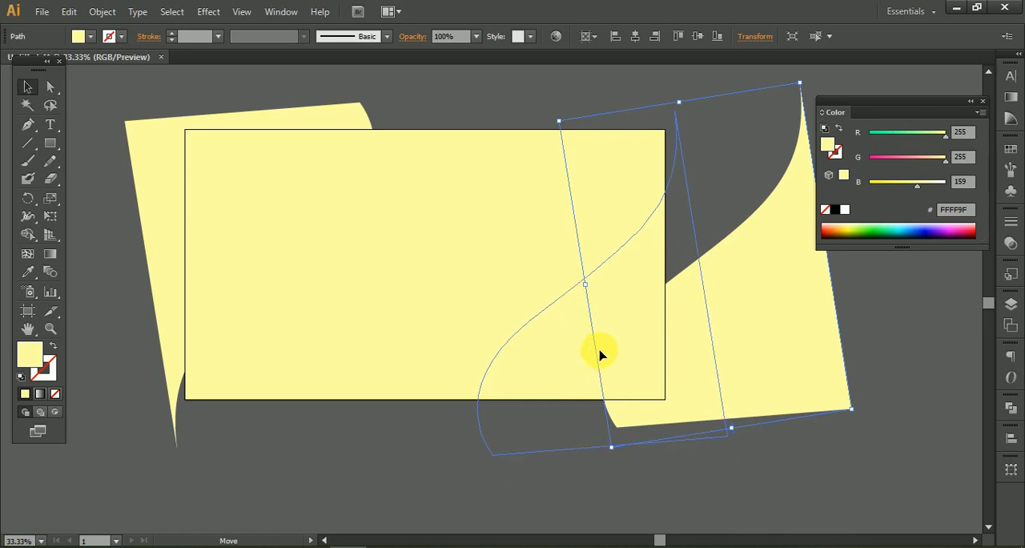
# Group the two curved shapes and centre them vertically and horizontally on the artboard.
pyautogui.keyDown('shift'); pyautogui.click(173, 229); pyautogui.keyUp('shift')
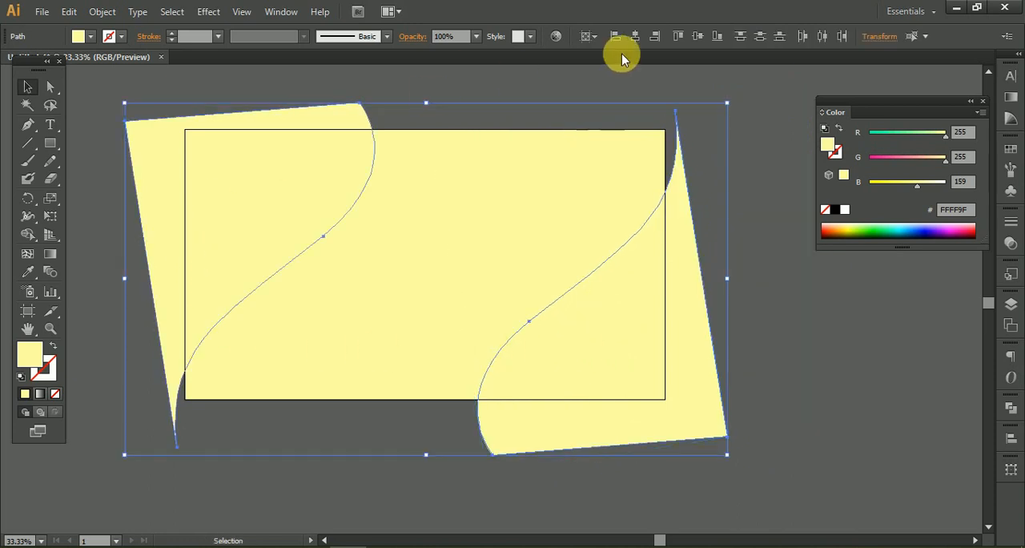
pyautogui.click(696, 36)
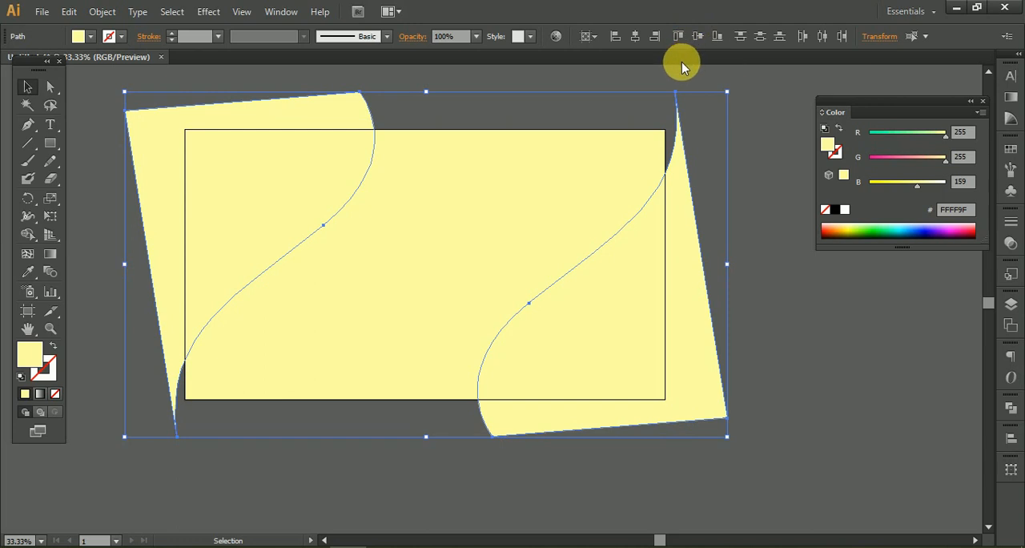
pyautogui.hotkey('ctrl', 'g')
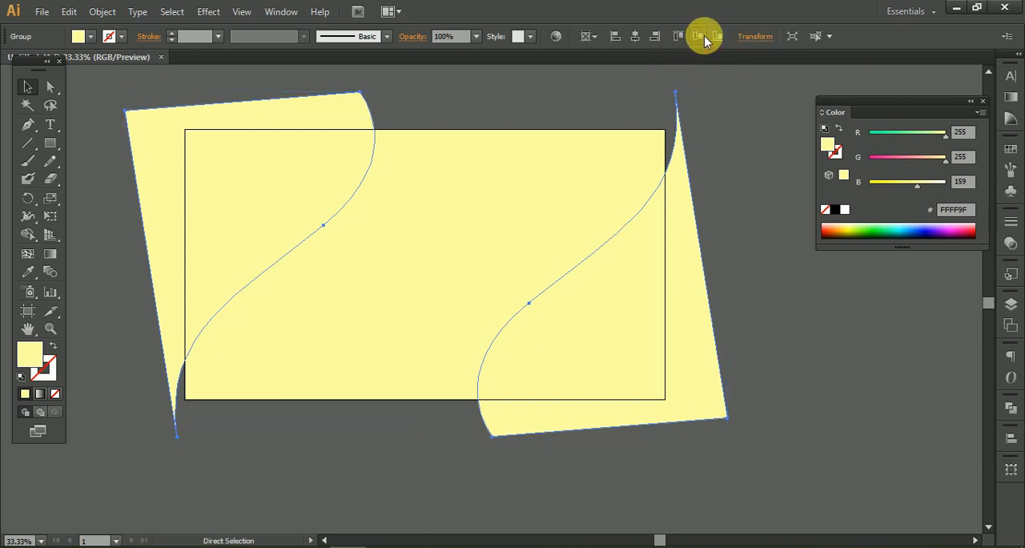
pyautogui.click(636, 37)
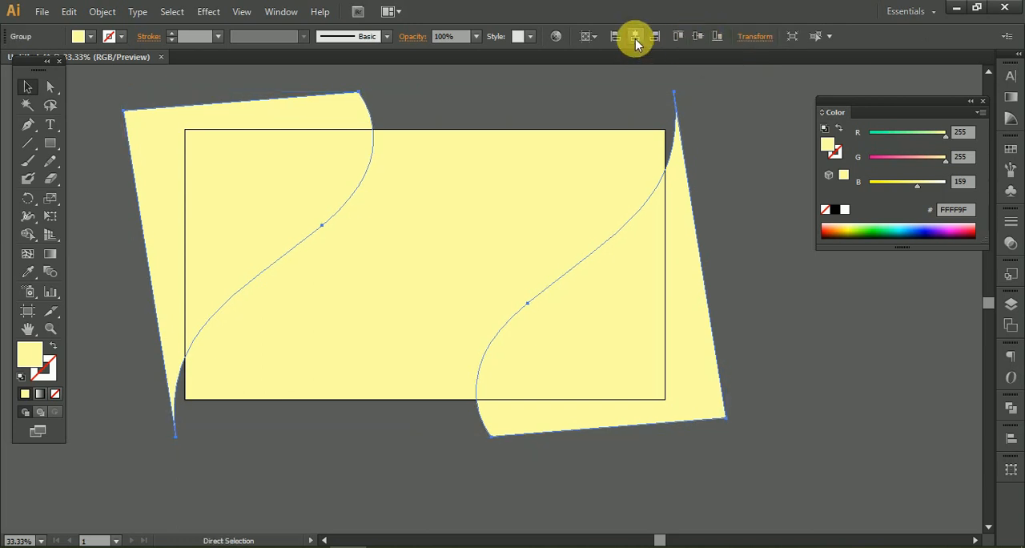
# Ungroup the two curved shapes.
pyautogui.click(822, 373)
pyautogui.scroll(-1, 803, 395)
pyautogui.click(678, 366)
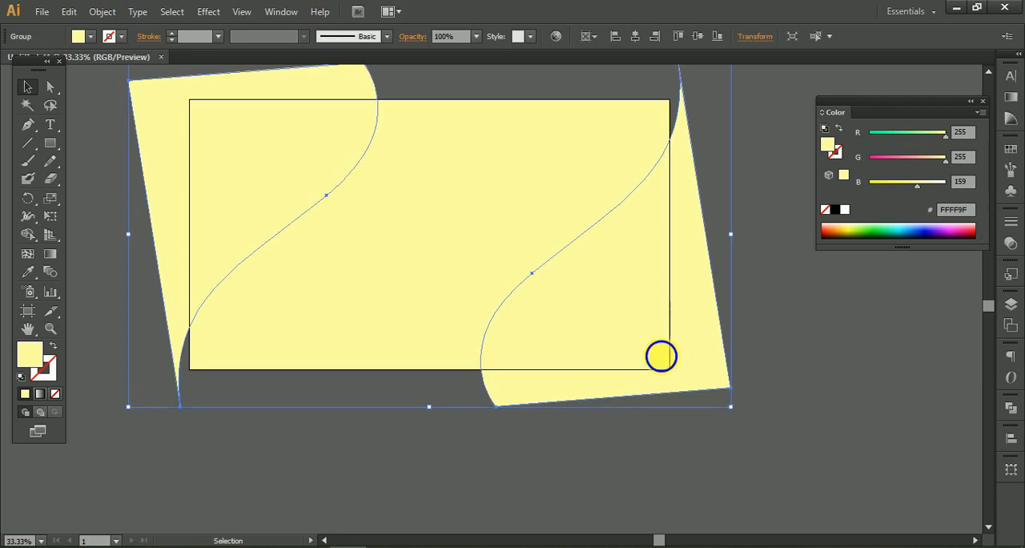
pyautogui.rightClick(661, 355)
pyautogui.click(748, 442)
# Fill the lower-right curved shape with dark blue-grey 2E3043 (R 46, G 48, B 67).
pyautogui.click(694, 355)
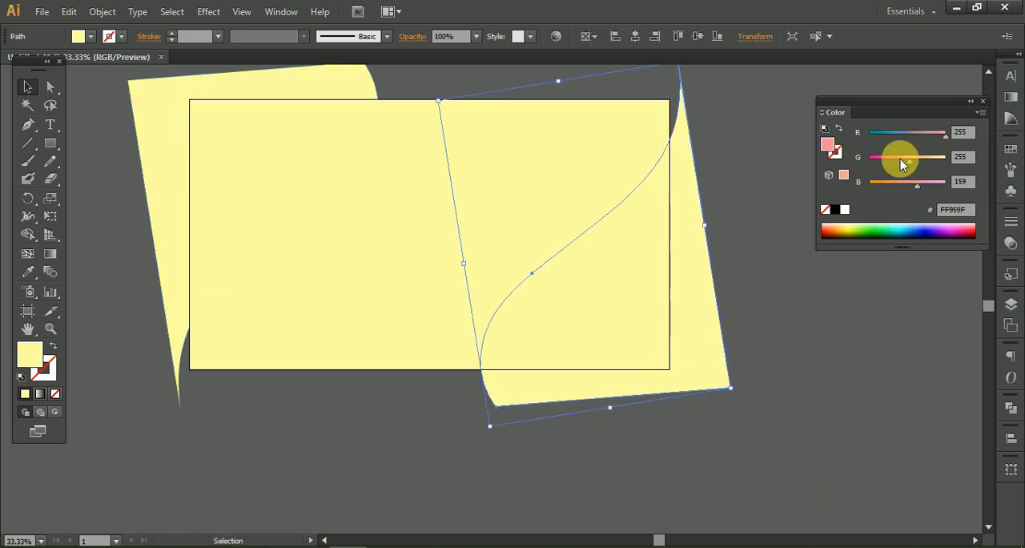
pyautogui.moveTo(902, 163); pyautogui.dragTo(865, 160)
pyautogui.moveTo(943, 133); pyautogui.dragTo(883, 137)
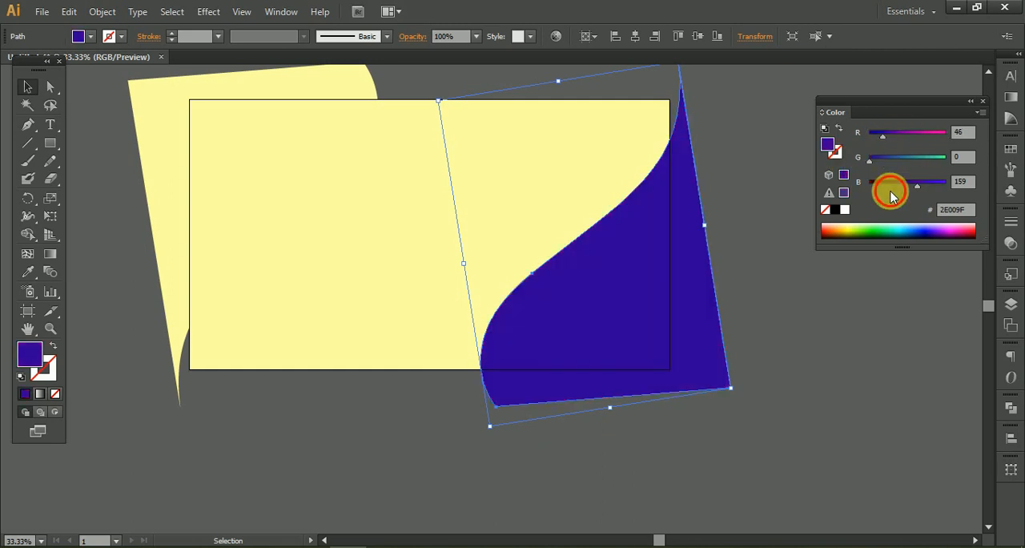
pyautogui.moveTo(883, 180); pyautogui.dragTo(846, 192)
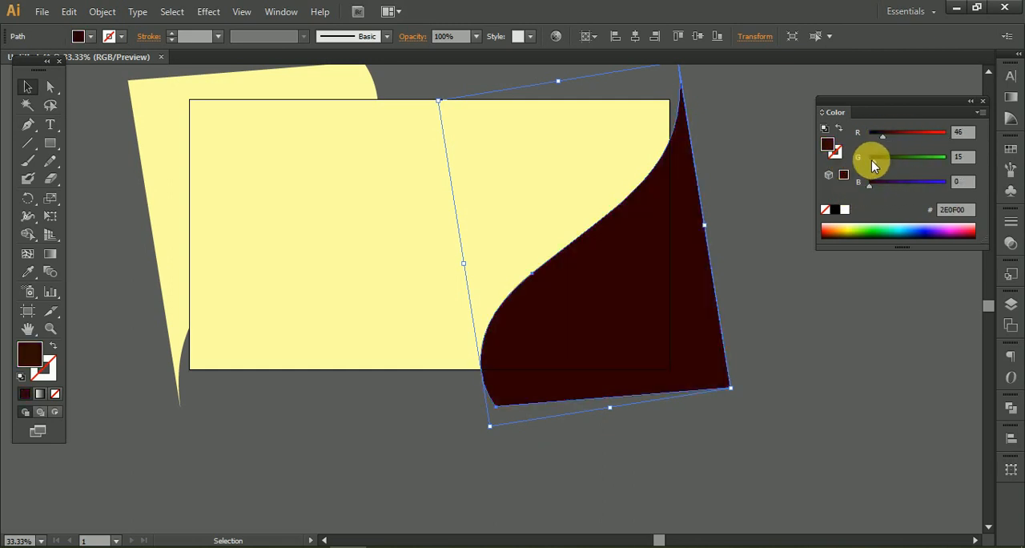
pyautogui.moveTo(872, 160); pyautogui.dragTo(880, 159)
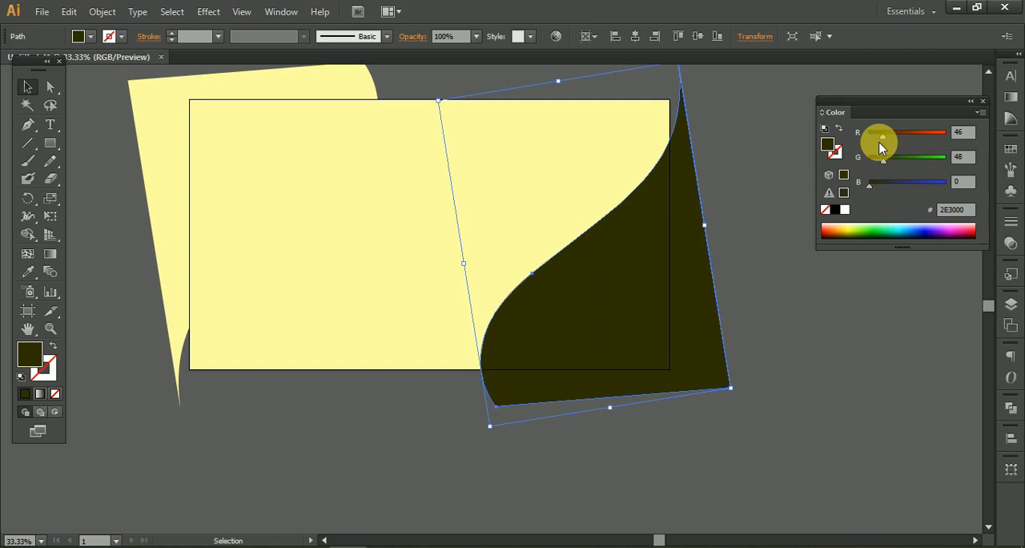
pyautogui.click(889, 185)
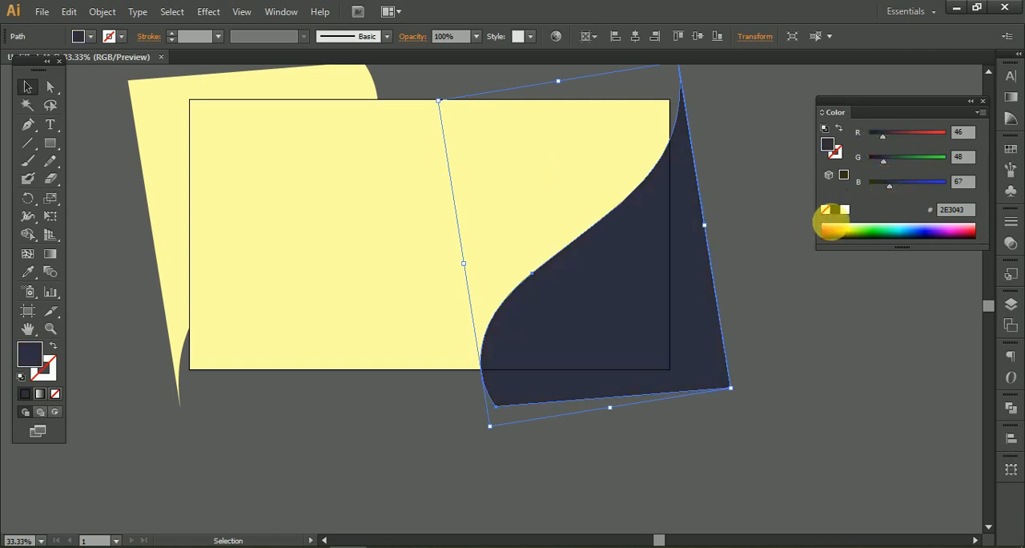
# Copy the dark fill of the lower-right shape onto the upper-left curved shape with the Eyedropper.
pyautogui.click(161, 144)
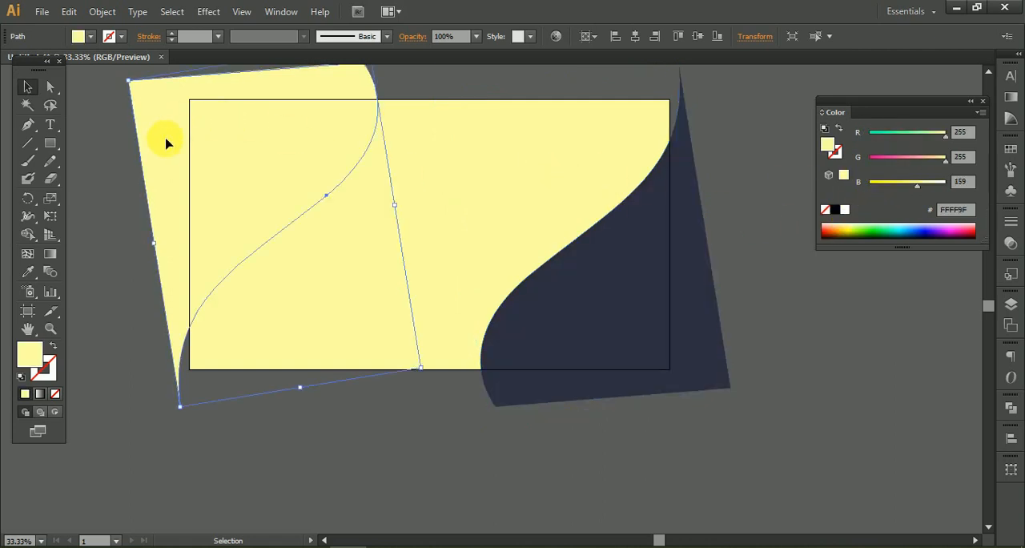
pyautogui.click(28, 272)
pyautogui.click(673, 303)
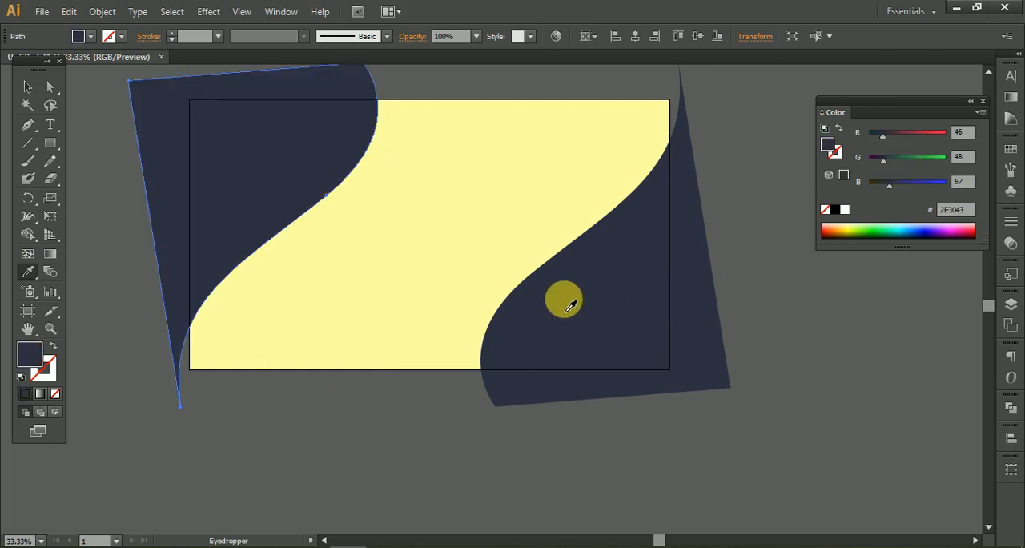
pyautogui.click(28, 87)
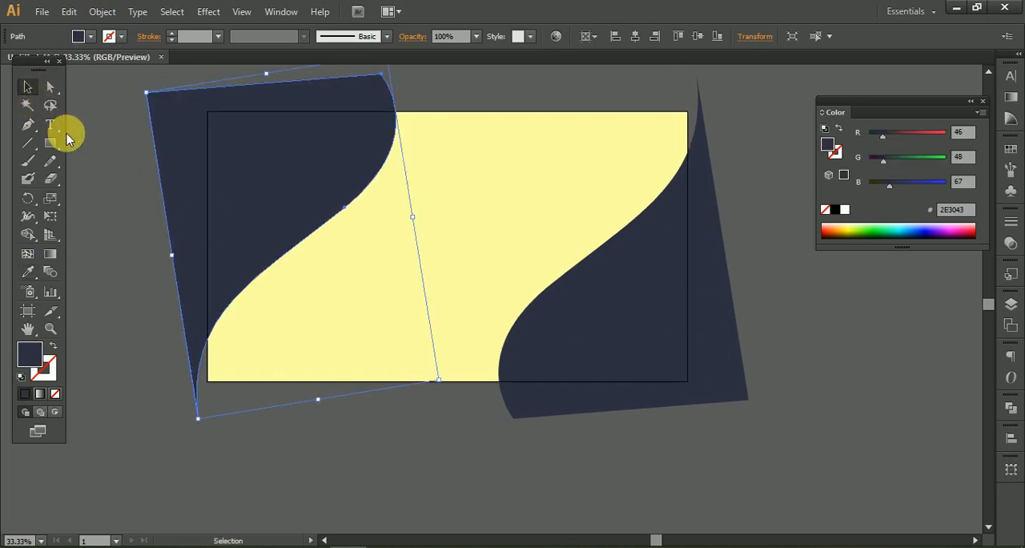
# Unlock the background rectangle and fill it with a white-to-black linear gradient.
pyautogui.click(507, 263)
pyautogui.click(796, 293)
pyautogui.click(546, 221)
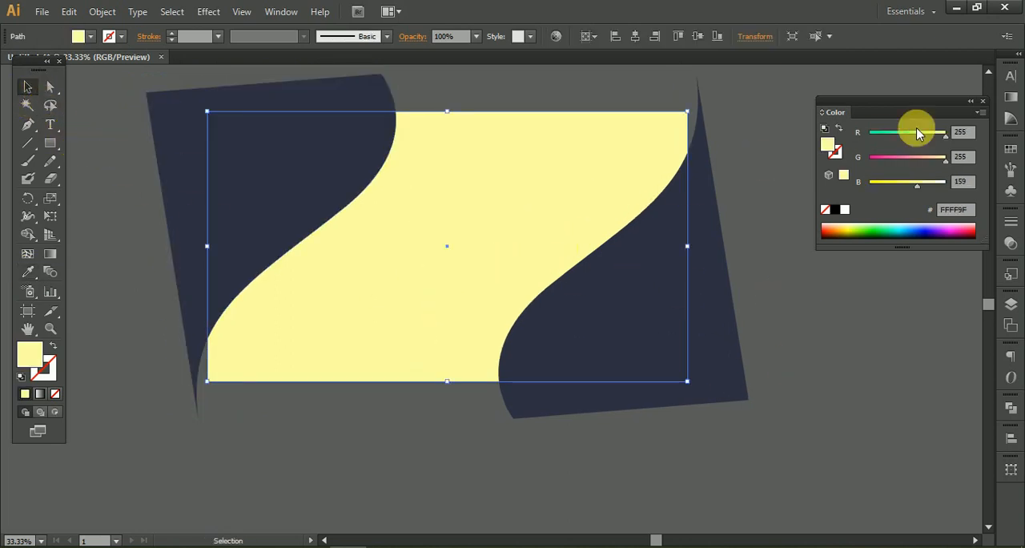
pyautogui.click(1010, 96)
pyautogui.click(835, 96)
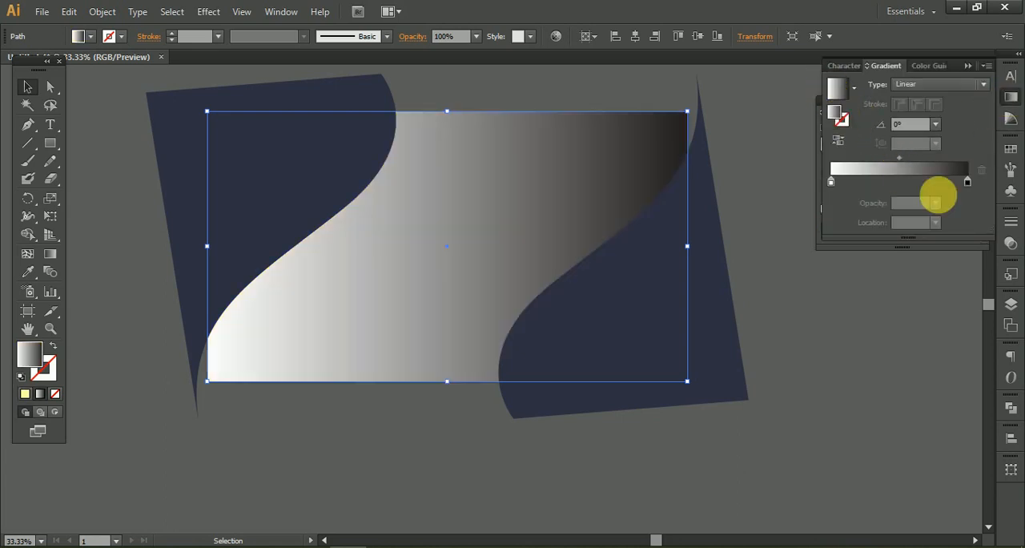
# Switch the rectangle gradient's black end stop to RGB and colour it yellow FEFF54 (R 254, G 255, B 84).
pyautogui.click(968, 182)
pyautogui.doubleClick(967, 183)
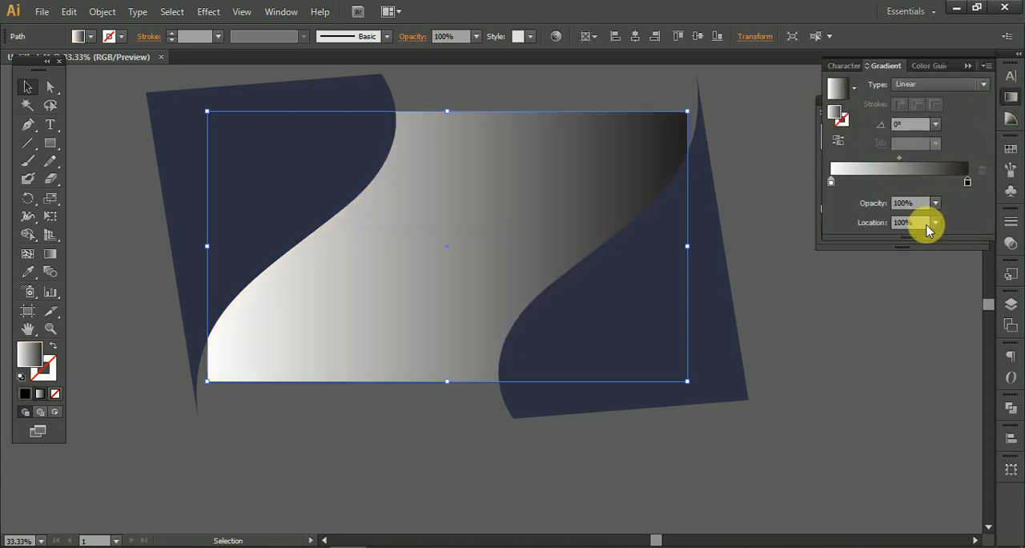
pyautogui.click(963, 197)
pyautogui.click(924, 220)
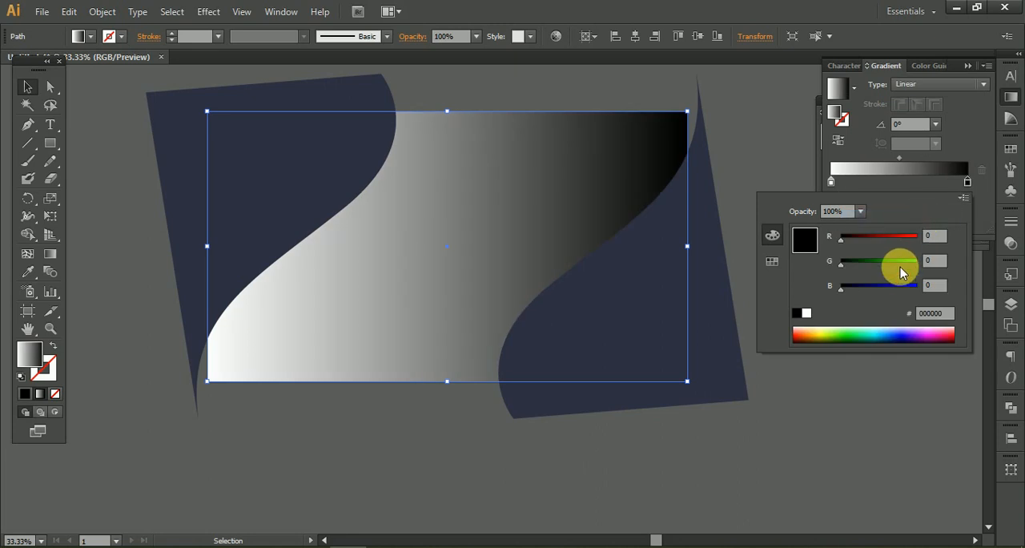
pyautogui.click(817, 331)
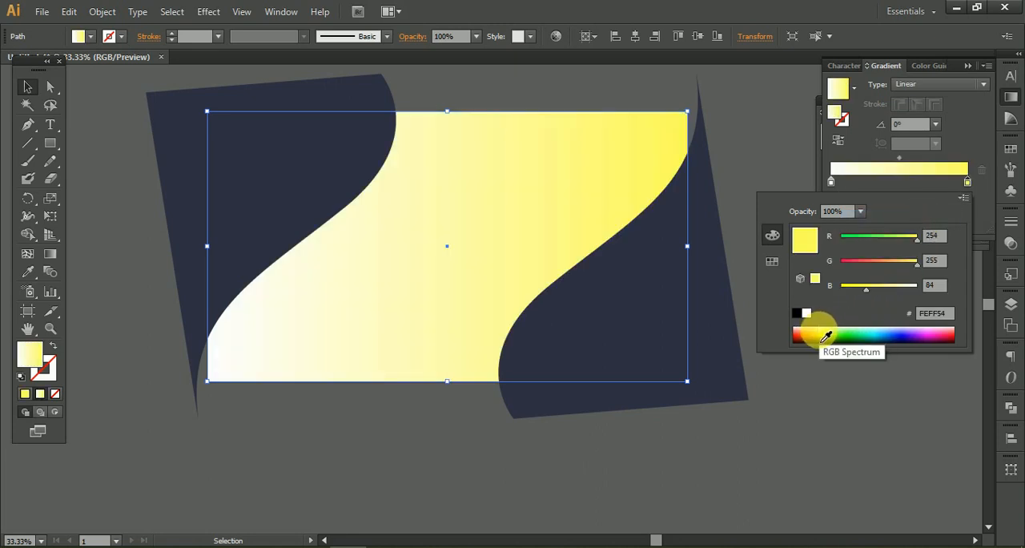
pyautogui.click(973, 131)
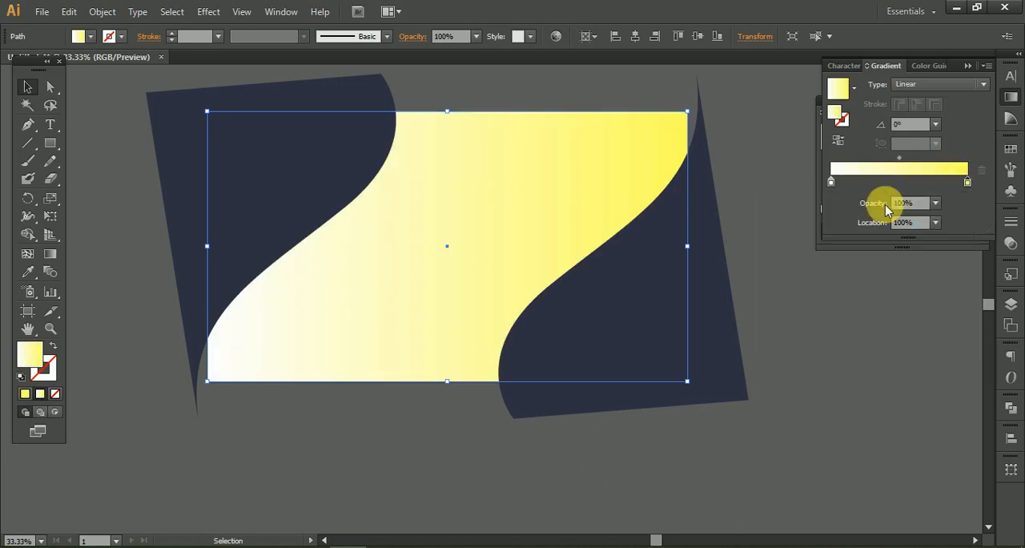
# Switch the gradient's white start stop to RGB and colour it pale cream FFFFC9 (R 255, G 255, B 201).
pyautogui.doubleClick(831, 183)
pyautogui.click(963, 199)
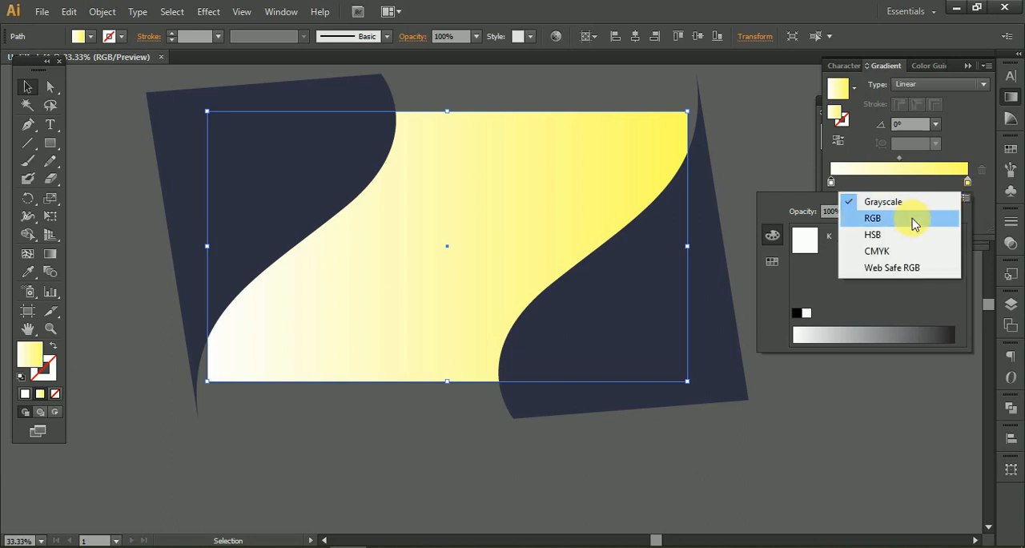
pyautogui.click(889, 221)
pyautogui.click(902, 286)
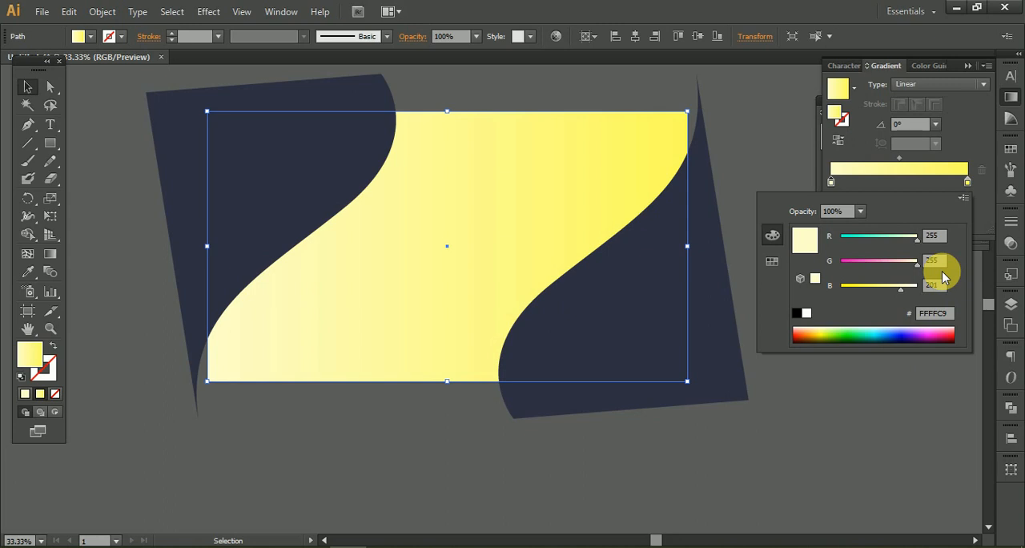
# Replace the gradient's yellow end stop with a paler yellow stop sampled from mid-gradient, placed at location 100%.
pyautogui.click(875, 189)
pyautogui.click(880, 183)
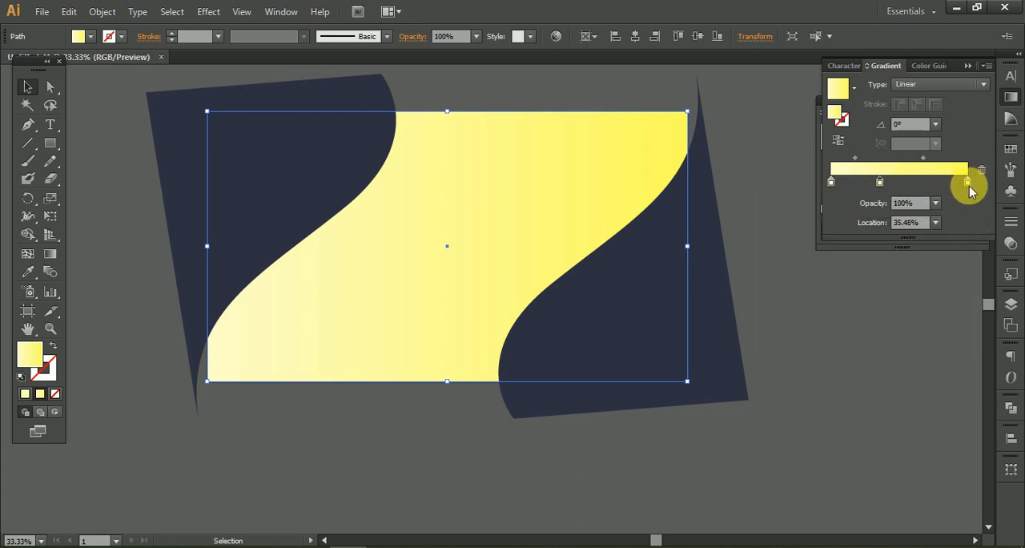
pyautogui.moveTo(969, 190); pyautogui.dragTo(1014, 245)
pyautogui.click(880, 184)
pyautogui.moveTo(879, 184); pyautogui.dragTo(953, 177)
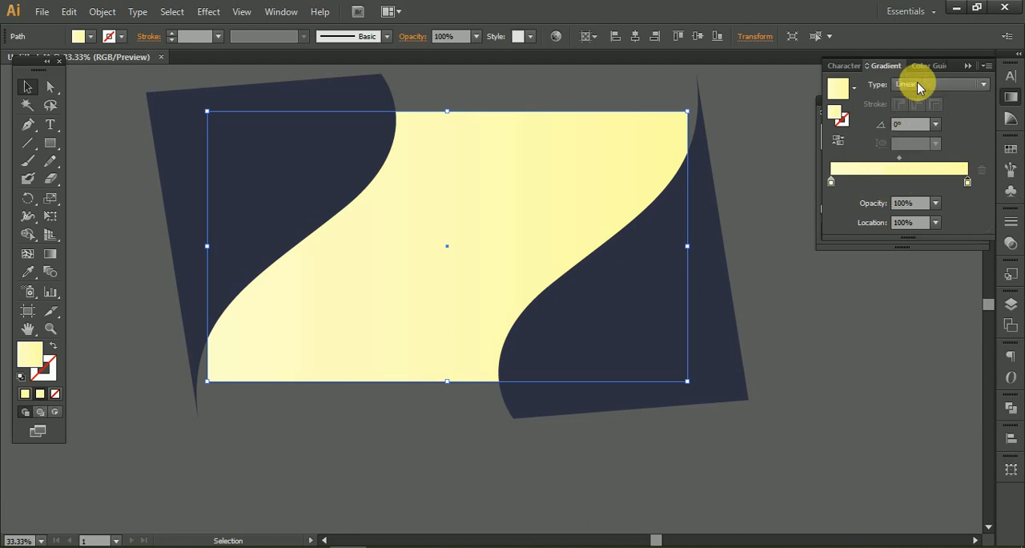
# Change the rectangle's gradient to radial and stretch it across the rectangle with the Gradient tool, leaving nothing selected.
pyautogui.click(919, 85)
pyautogui.click(915, 114)
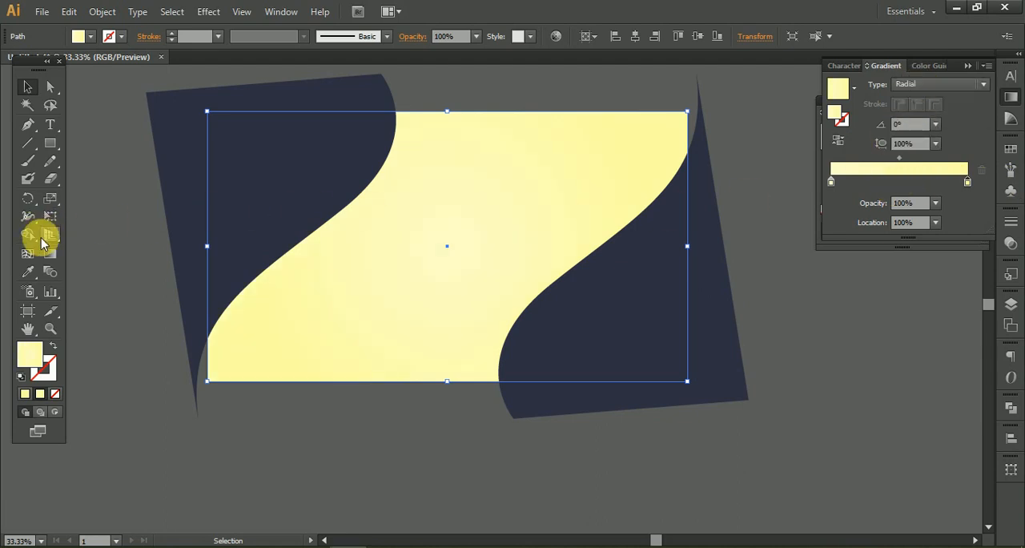
pyautogui.click(48, 251)
pyautogui.moveTo(645, 252); pyautogui.dragTo(774, 256)
pyautogui.click(24, 94)
pyautogui.click(121, 216)
pyautogui.moveTo(126, 247); pyautogui.dragTo(165, 264)
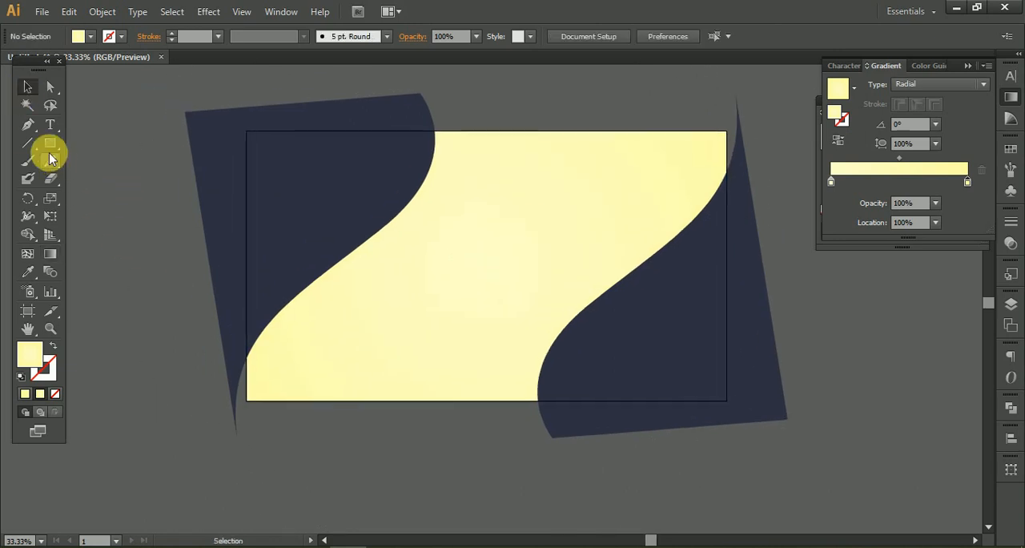
pyautogui.click(26, 128)
pyautogui.scroll(3, 416, 152)
pyautogui.press('super')
pyautogui.press('super')
pyautogui.scroll(2, 398, 280)
pyautogui.moveTo(396, 285); pyautogui.dragTo(506, 182)
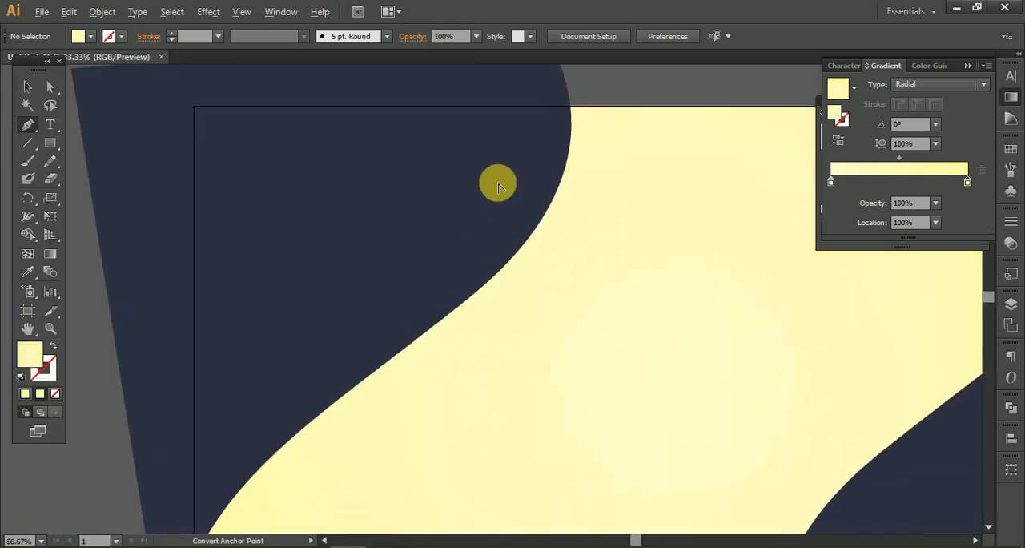
pyautogui.scroll(-2, 501, 182)
# Duplicate the upper-left dark curved shape, offsetting the copy slightly to its left.
pyautogui.click(24, 85)
pyautogui.moveTo(394, 205); pyautogui.dragTo(362, 201)
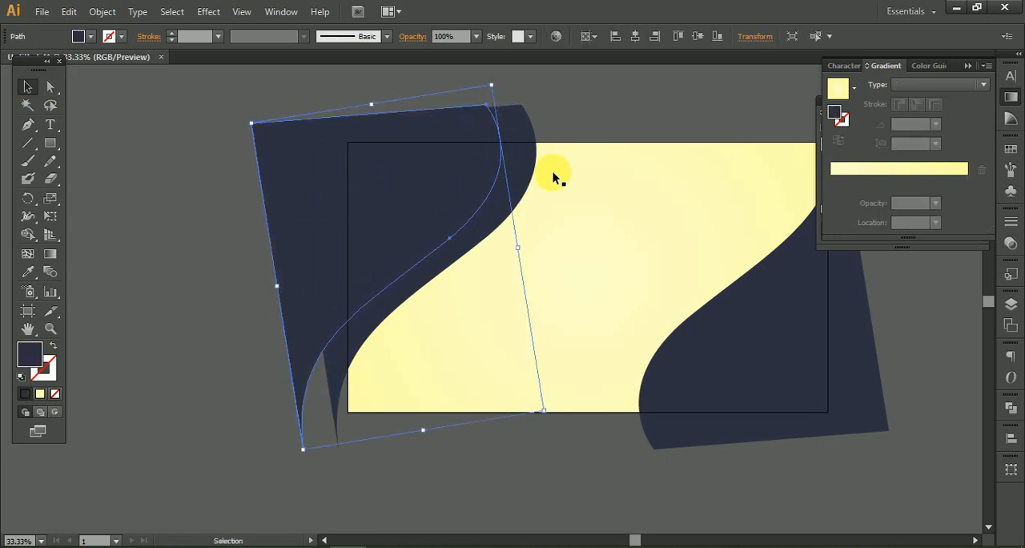
pyautogui.scroll(-2, 552, 296)
# Copy both overlapping dark curved shapes onto the empty canvas to the left of the artboard.
pyautogui.moveTo(525, 264); pyautogui.dragTo(530, 253)
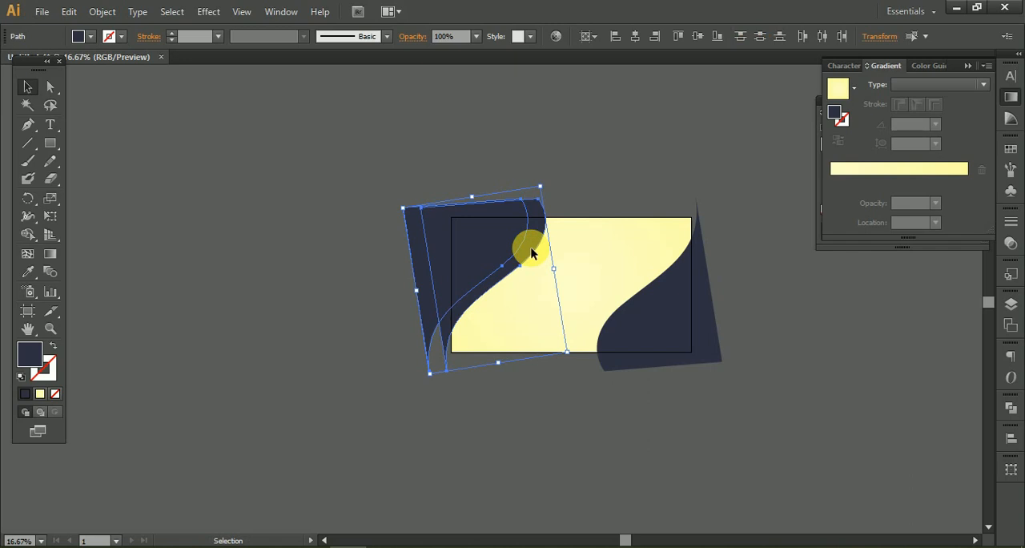
pyautogui.moveTo(531, 253); pyautogui.dragTo(531, 253)
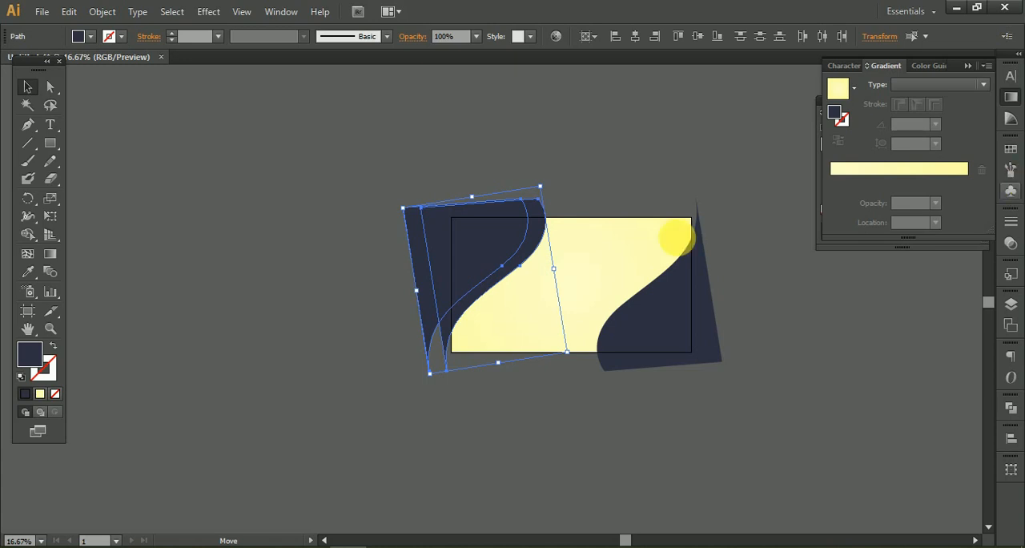
pyautogui.click(364, 208)
pyautogui.keyDown('shift'); pyautogui.click(437, 227); pyautogui.keyUp('shift')
pyautogui.click(528, 231)
pyautogui.keyDown('shift'); pyautogui.click(422, 267); pyautogui.keyUp('shift')
pyautogui.moveTo(478, 254); pyautogui.dragTo(228, 221)
pyautogui.moveTo(353, 313); pyautogui.dragTo(525, 416)
pyautogui.click(510, 187)
# Rotate the left-hand shape of the copied pair counter-clockwise so it crosses the other at a steeper angle.
pyautogui.scroll(2, 402, 347)
pyautogui.moveTo(402, 346); pyautogui.dragTo(368, 332)
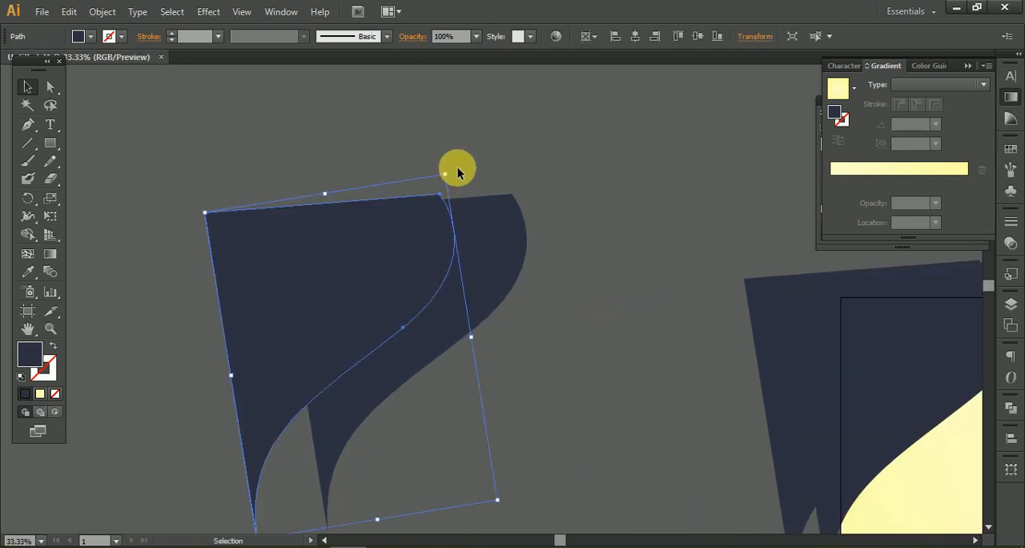
pyautogui.moveTo(454, 172); pyautogui.dragTo(384, 240)
pyautogui.click(567, 234)
# Split the two overlapping copies with the Shape Builder and delete the left and overlap pieces, keeping the right-hand crescent.
pyautogui.moveTo(541, 372); pyautogui.dragTo(264, 199)
pyautogui.click(27, 234)
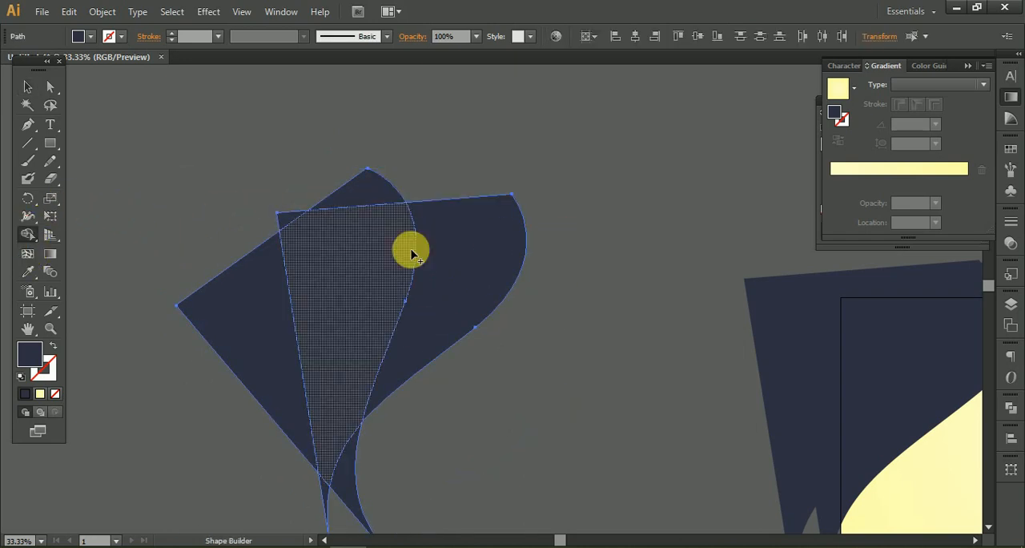
pyautogui.click(27, 85)
pyautogui.click(135, 107)
pyautogui.click(287, 321)
pyautogui.press('Delete')
pyautogui.click(304, 305)
pyautogui.press('Delete')
# Duplicate the dark crescent with an offset to its left and rotate the copy slightly counter-clockwise.
pyautogui.click(460, 268)
pyautogui.scroll(2, 462, 269)
pyautogui.moveTo(463, 269); pyautogui.dragTo(379, 266)
pyautogui.moveTo(382, 335); pyautogui.dragTo(456, 258)
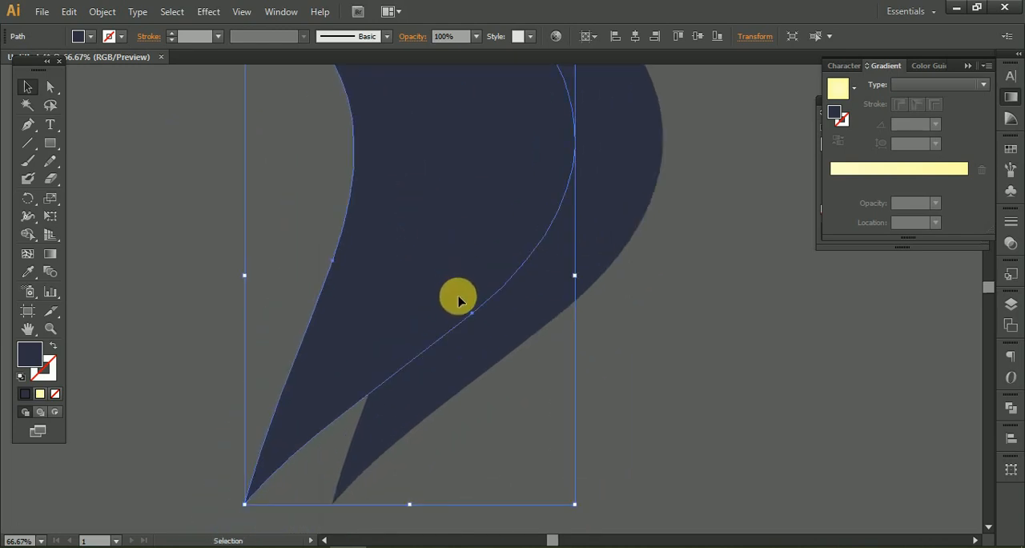
pyautogui.scroll(-2, 442, 377)
pyautogui.moveTo(514, 452); pyautogui.dragTo(524, 406)
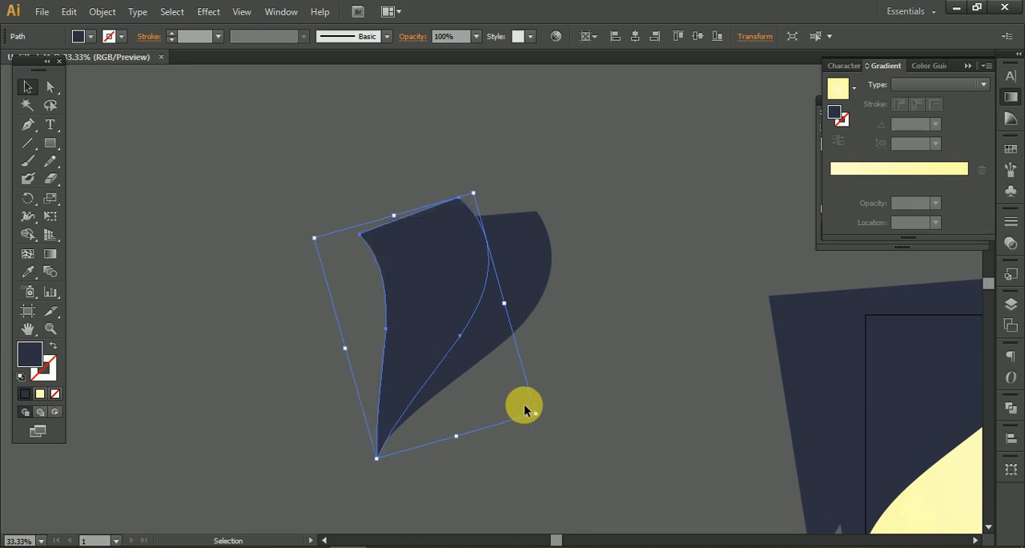
# In Outline view, move the rotated crescent so its edge meets the original crescent's lower tip, and return to Preview.
pyautogui.scroll(3, 400, 442)
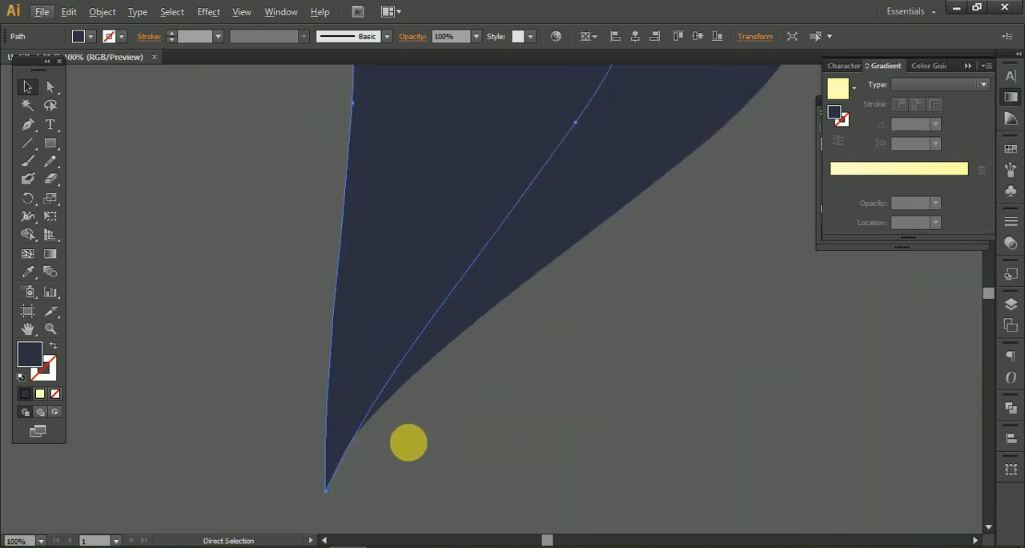
pyautogui.press('y')
pyautogui.hotkey('ctrl', 'y')
pyautogui.scroll(7, 401, 440)
pyautogui.moveTo(190, 448); pyautogui.dragTo(655, 358)
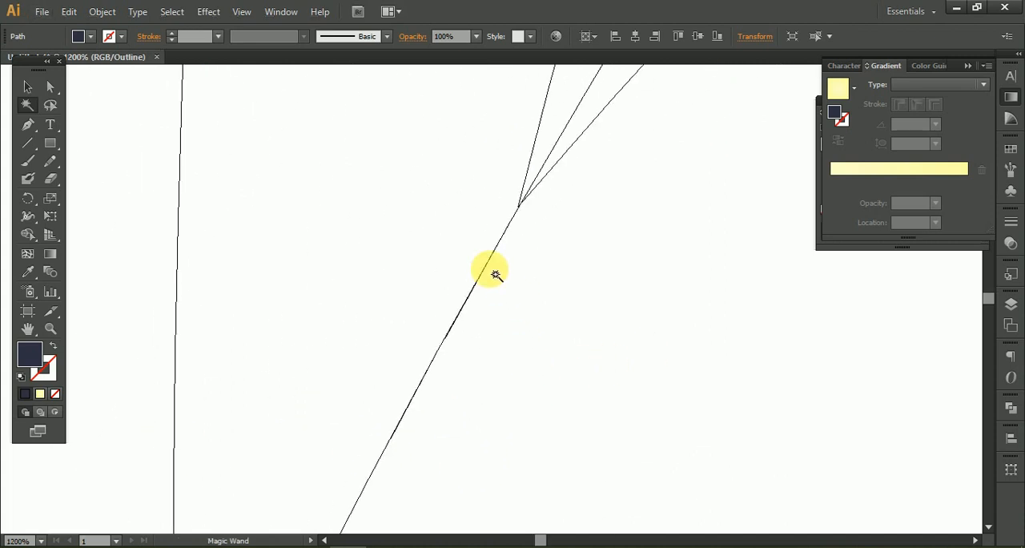
pyautogui.moveTo(518, 223); pyautogui.dragTo(521, 233)
pyautogui.scroll(5, 506, 283)
pyautogui.moveTo(503, 185); pyautogui.dragTo(470, 486)
pyautogui.click(28, 86)
pyautogui.moveTo(506, 231); pyautogui.dragTo(530, 202)
pyautogui.scroll(-15, 629, 349)
pyautogui.press('space')
pyautogui.moveTo(663, 267); pyautogui.dragTo(542, 346)
pyautogui.hotkey('ctrl', 'y')
# Split the two overlapping crescents with the Shape Builder and delete the leftover left-hand piece.
pyautogui.press('v')
pyautogui.moveTo(464, 193); pyautogui.dragTo(701, 368)
pyautogui.click(26, 238)
pyautogui.click(601, 259)
pyautogui.click(26, 84)
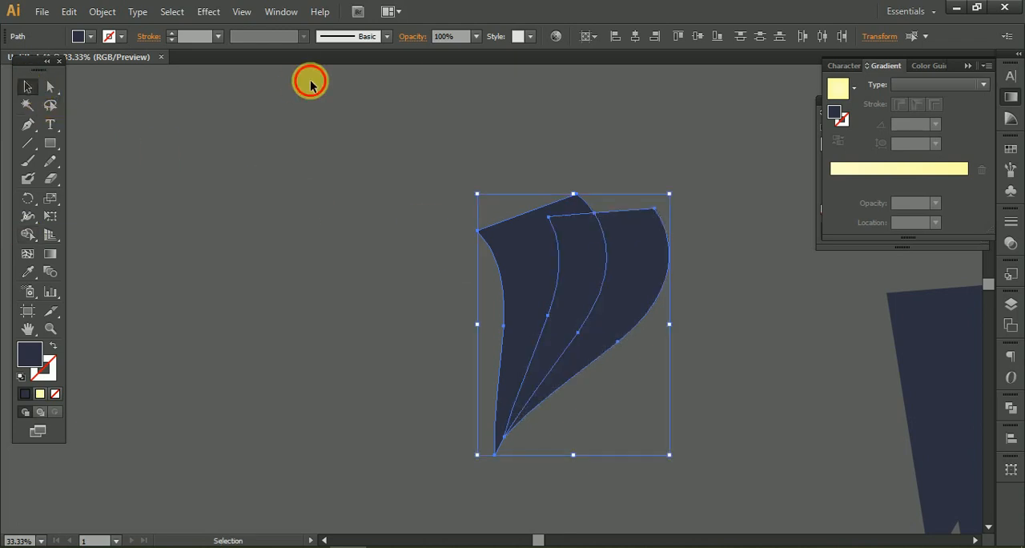
pyautogui.click(310, 82)
pyautogui.click(517, 250)
pyautogui.press('Delete')
# Fill the crescent's left piece with the radial gradient and set its end stop to dark red 9A0000.
pyautogui.click(585, 245)
pyautogui.click(846, 93)
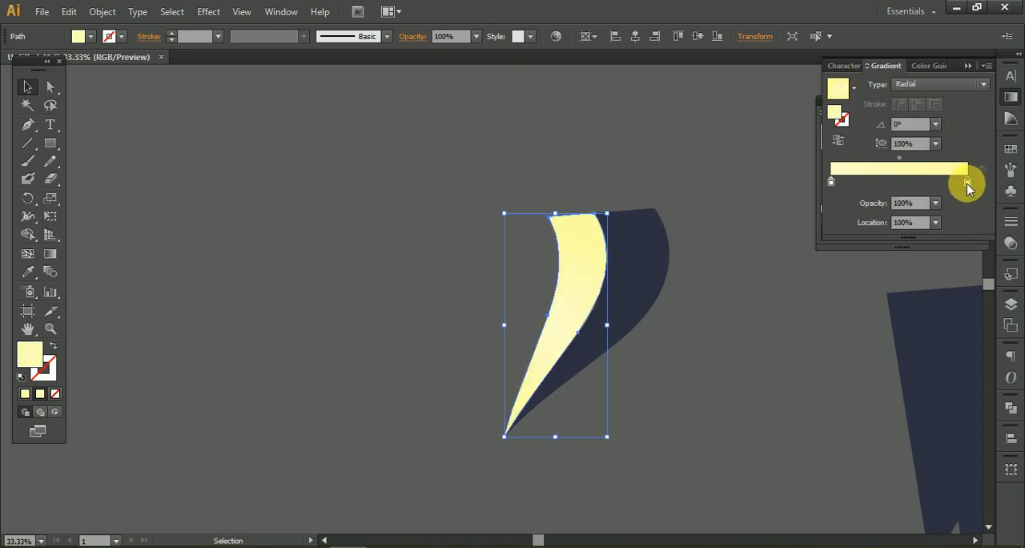
pyautogui.doubleClick(967, 182)
pyautogui.moveTo(861, 262); pyautogui.dragTo(806, 261)
pyautogui.moveTo(888, 286); pyautogui.dragTo(841, 282)
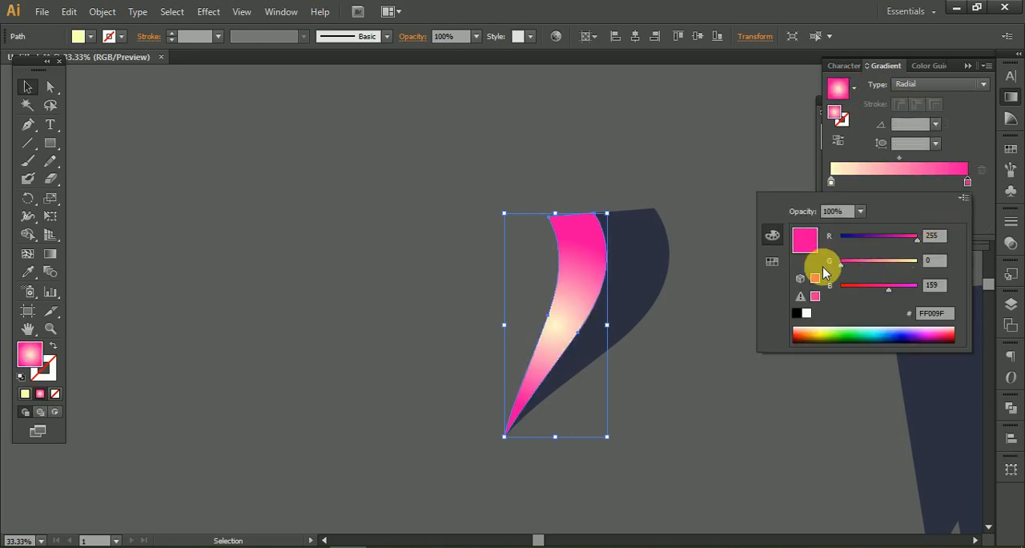
pyautogui.moveTo(917, 237); pyautogui.dragTo(887, 241)
pyautogui.click(907, 184)
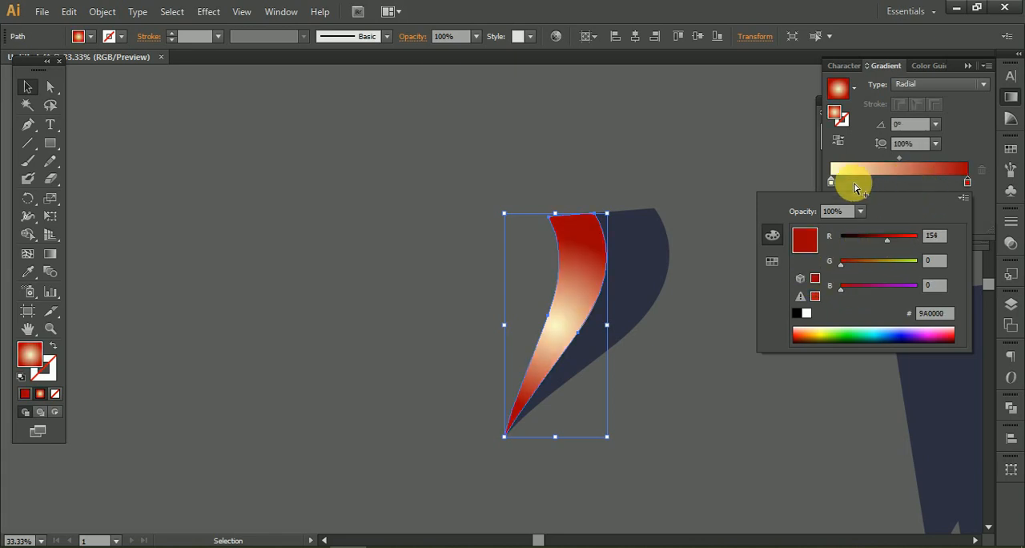
# Set the start stop of the left crescent piece's gradient to bright red FF0000.
pyautogui.click(831, 183)
pyautogui.doubleClick(831, 182)
pyautogui.moveTo(917, 261); pyautogui.dragTo(799, 268)
pyautogui.moveTo(900, 287); pyautogui.dragTo(794, 277)
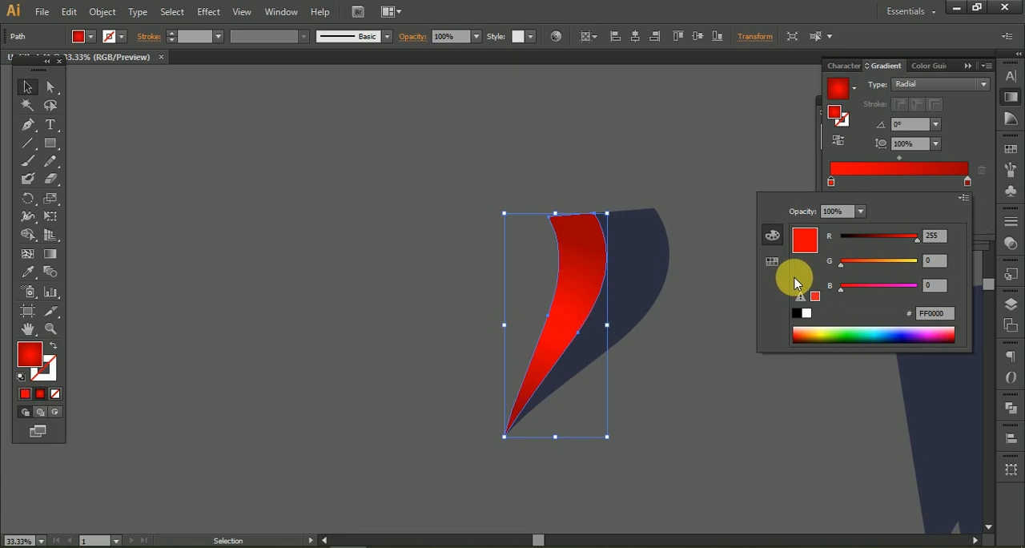
# Make the left crescent piece's gradient linear and run it from the lower tip up to the top edge.
pyautogui.click(950, 85)
pyautogui.click(949, 85)
pyautogui.click(919, 104)
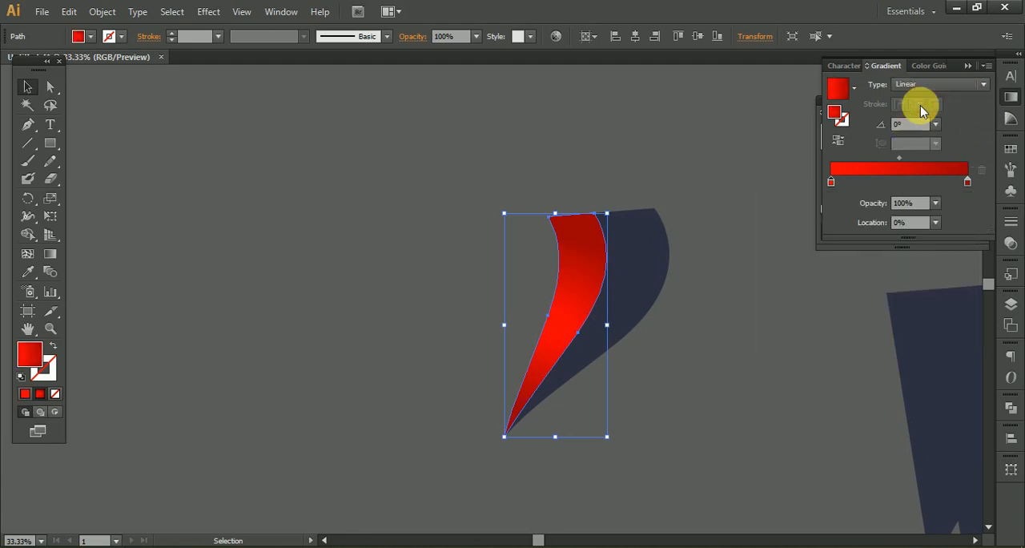
pyautogui.click(46, 258)
pyautogui.moveTo(480, 414); pyautogui.dragTo(606, 202)
# Copy the red gradient onto the crescent's right piece with the Eyedropper, reverse its direction and deselect it.
pyautogui.click(28, 86)
pyautogui.click(638, 234)
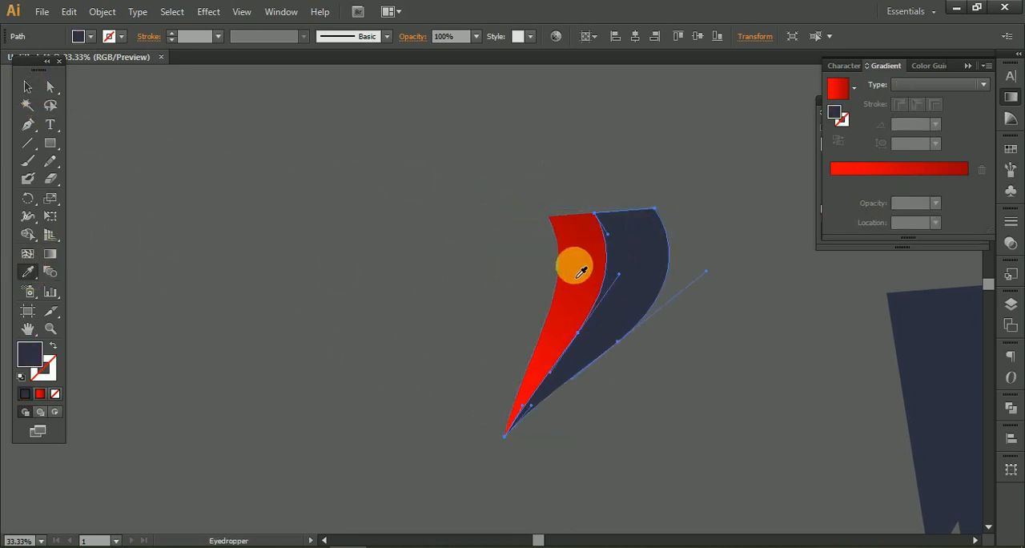
pyautogui.click(580, 264)
pyautogui.click(848, 140)
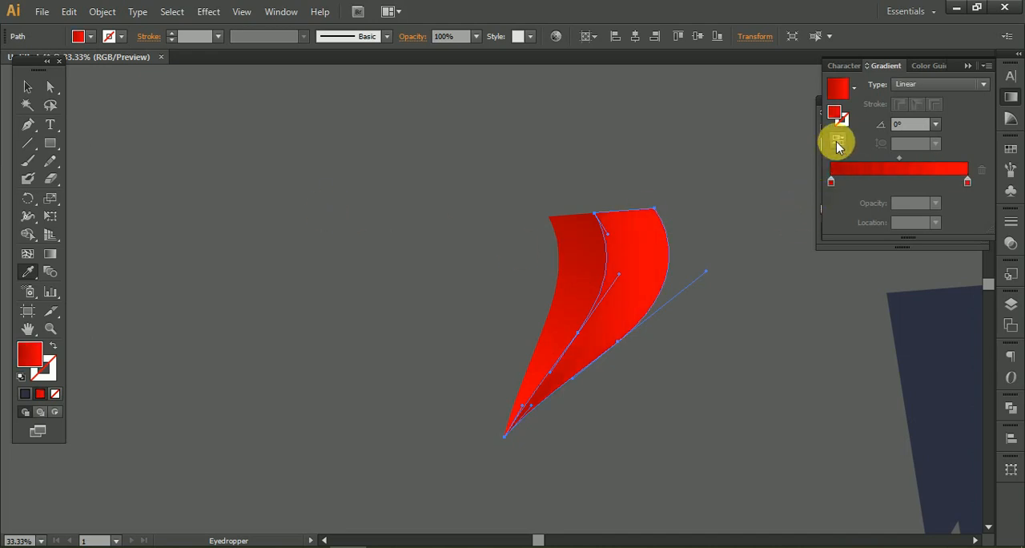
pyautogui.click(29, 90)
pyautogui.click(355, 195)
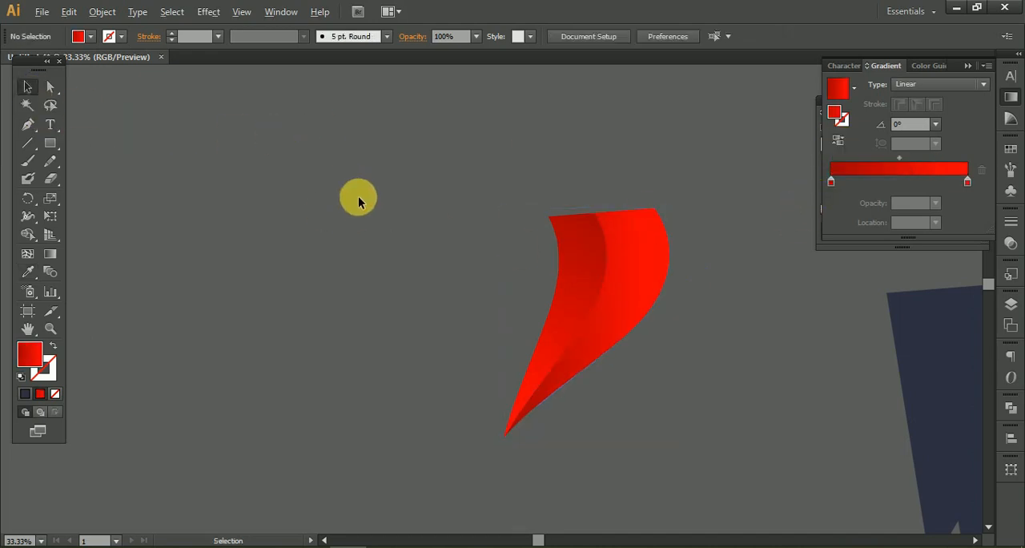
# Group the two red crescent pieces and move them onto the artboard's upper-left dark shape.
pyautogui.scroll(-4, 363, 210)
pyautogui.moveTo(364, 211); pyautogui.dragTo(304, 337)
pyautogui.scroll(3, 240, 313)
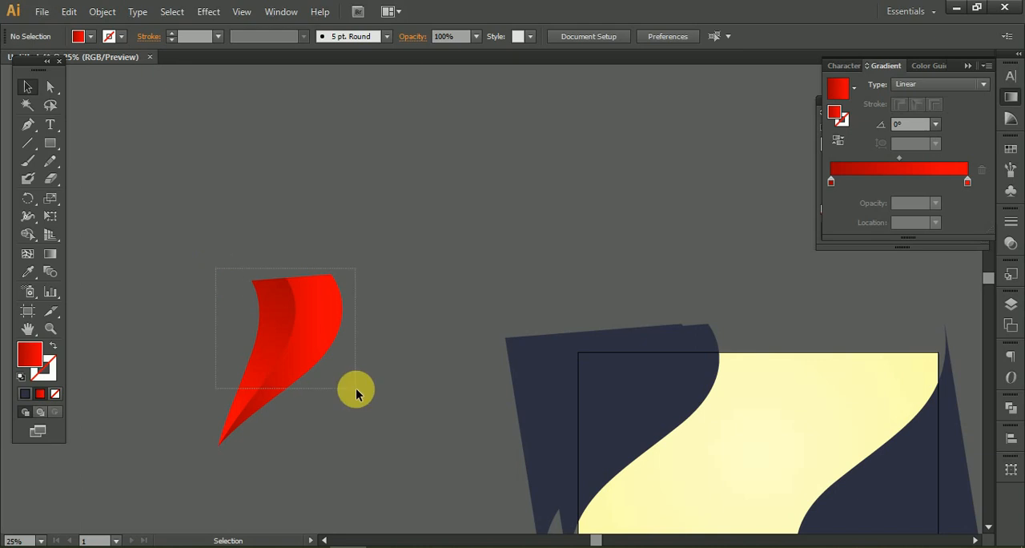
pyautogui.moveTo(355, 387); pyautogui.dragTo(355, 388)
pyautogui.moveTo(282, 332); pyautogui.dragTo(696, 355)
# Delete the offset dark duplicate behind the upper-left curved shape.
pyautogui.click(549, 389)
pyautogui.press('Delete')
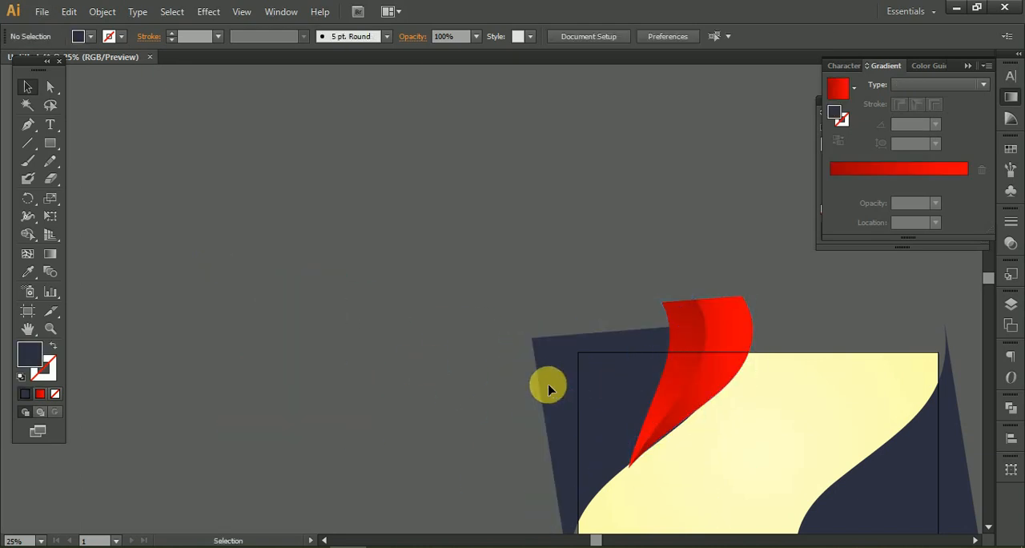
# Position the red ribbon group so its curved outer edge lines up with the upper-left dark shape's edge.
pyautogui.scroll(4, 698, 366)
pyautogui.moveTo(706, 376); pyautogui.dragTo(627, 162)
pyautogui.scroll(-3, 629, 202)
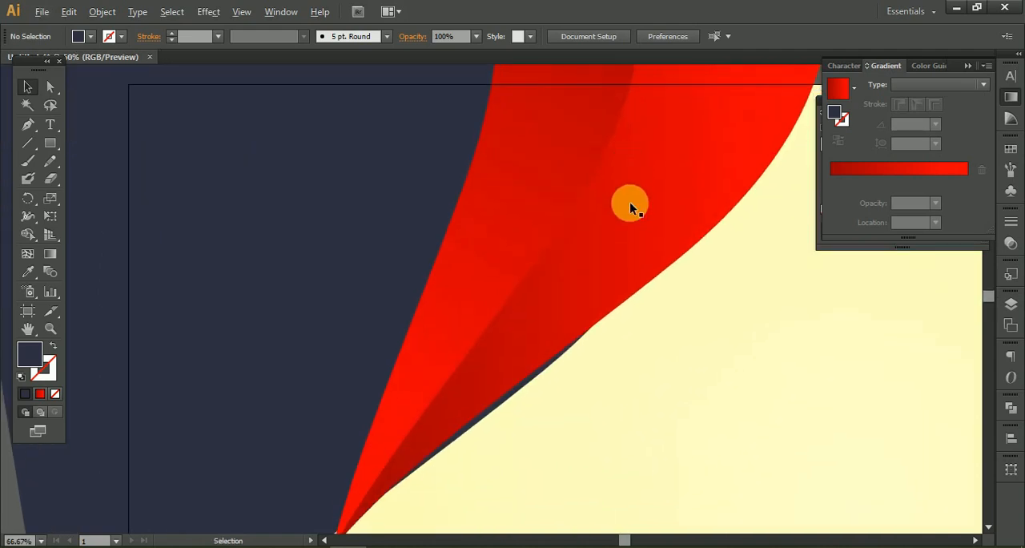
pyautogui.click(624, 198)
pyautogui.moveTo(625, 197); pyautogui.dragTo(570, 242)
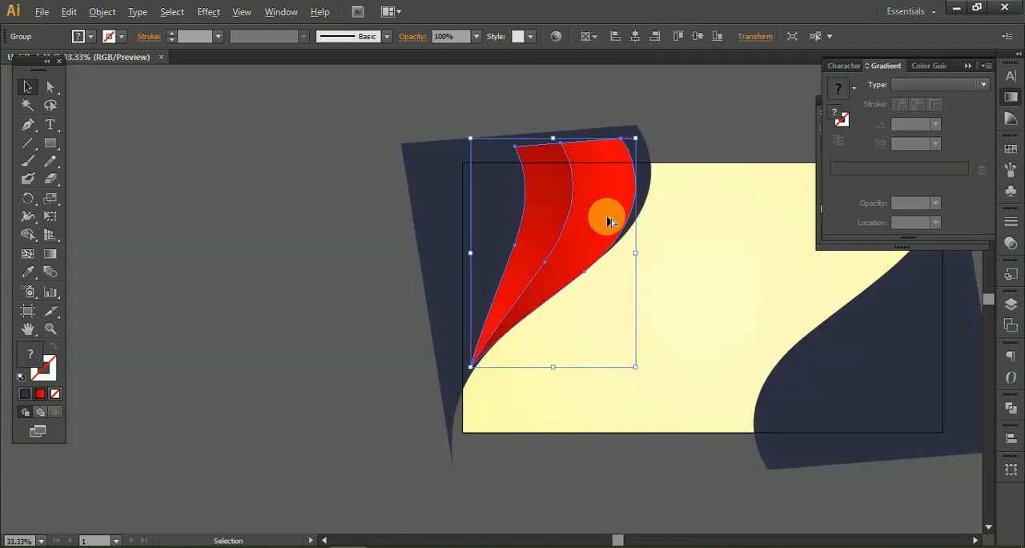
pyautogui.scroll(3, 606, 218)
pyautogui.moveTo(611, 170); pyautogui.dragTo(543, 313)
pyautogui.moveTo(534, 450); pyautogui.dragTo(534, 360)
pyautogui.scroll(-3, 493, 399)
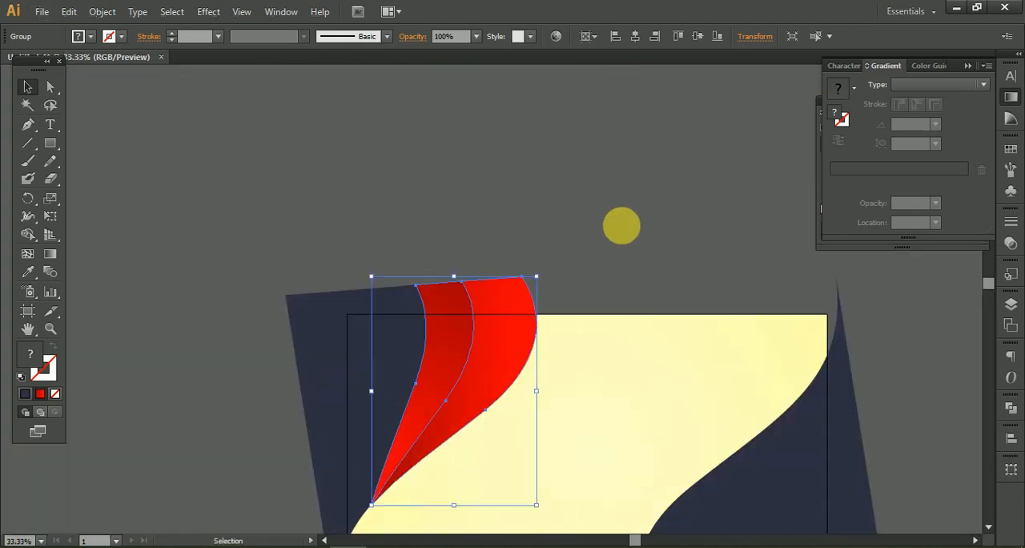
pyautogui.click(620, 225)
# Rotate the red ribbon group slightly counterclockwise and realign its outer curve with the upper-left dark shape's edge.
pyautogui.moveTo(598, 248); pyautogui.dragTo(614, 133)
pyautogui.scroll(3, 474, 373)
pyautogui.scroll(2, 480, 283)
pyautogui.scroll(-5, 475, 199)
pyautogui.click(476, 200)
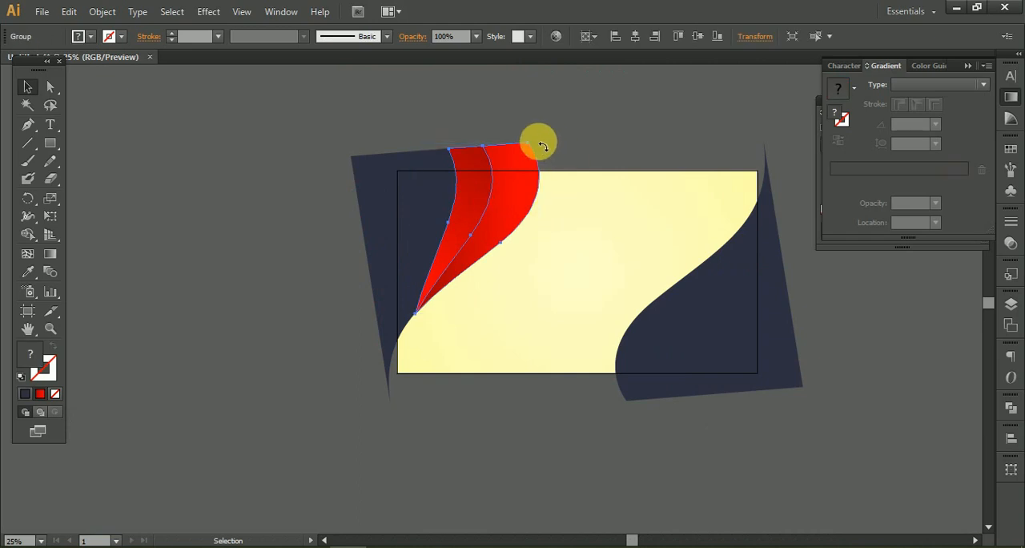
pyautogui.moveTo(516, 131); pyautogui.dragTo(549, 133)
pyautogui.click(693, 153)
pyautogui.scroll(2, 502, 209)
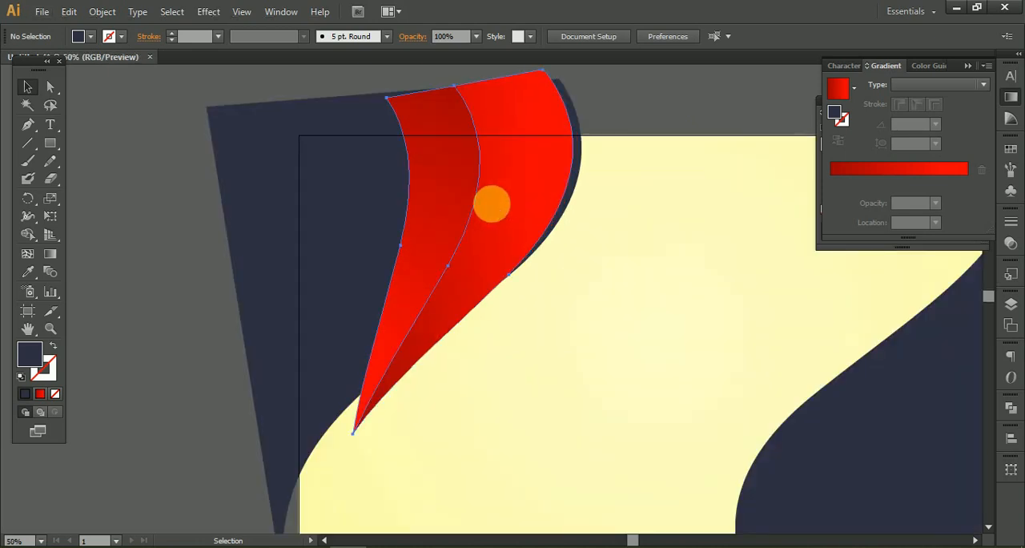
pyautogui.click(506, 208)
pyautogui.scroll(-3, 507, 228)
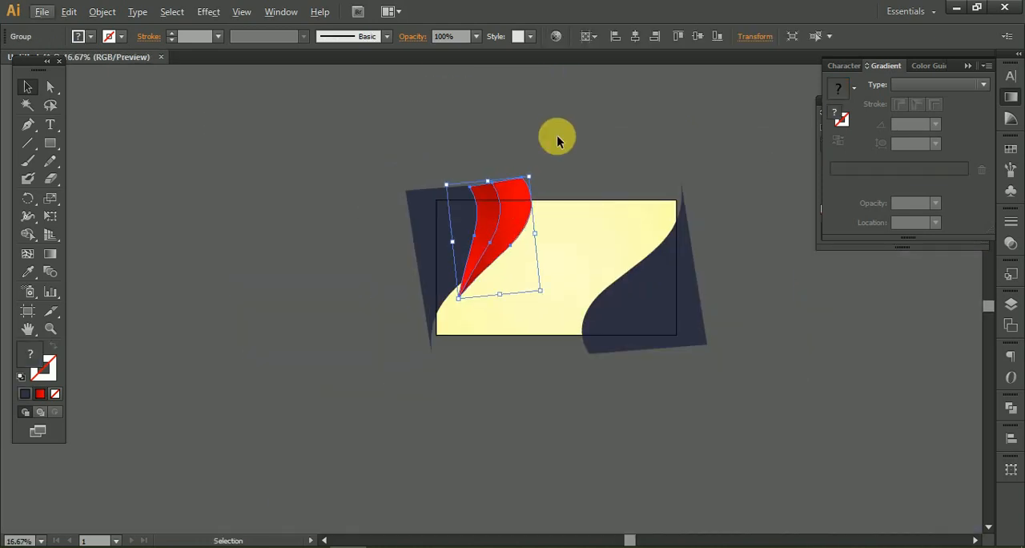
# Ungroup the two red ribbon pieces and group them again.
pyautogui.click(558, 156)
pyautogui.moveTo(558, 156); pyautogui.dragTo(486, 184)
pyautogui.rightClick(404, 243)
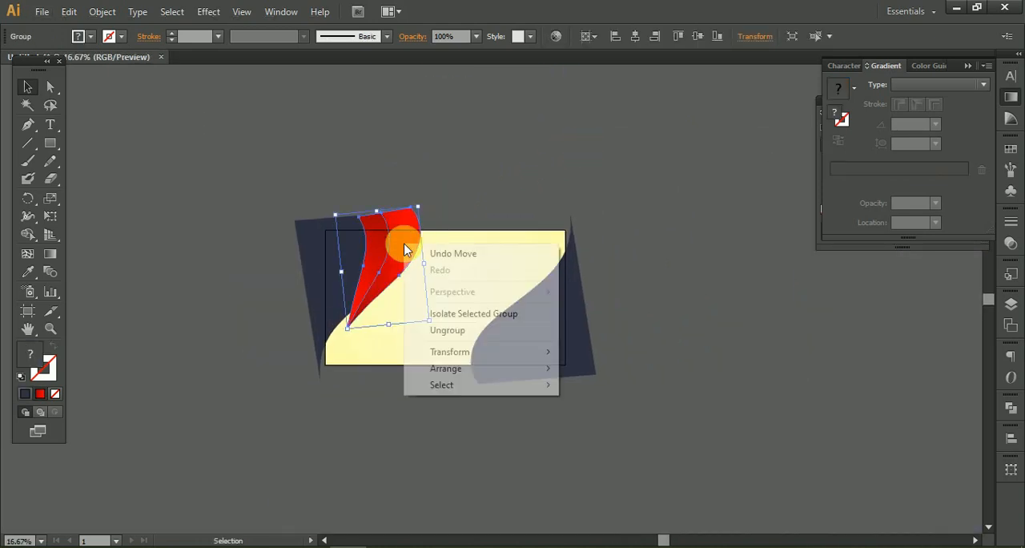
pyautogui.click(458, 330)
pyautogui.click(393, 238)
pyautogui.rightClick(401, 220)
pyautogui.click(379, 242)
pyautogui.click(405, 241)
pyautogui.hotkey('ctrl', 'g')
# Try a copy of the red ribbon group reflected across the vertical axis over the right dark shape, and delete the copy.
pyautogui.rightClick(405, 238)
pyautogui.moveTo(551, 372)
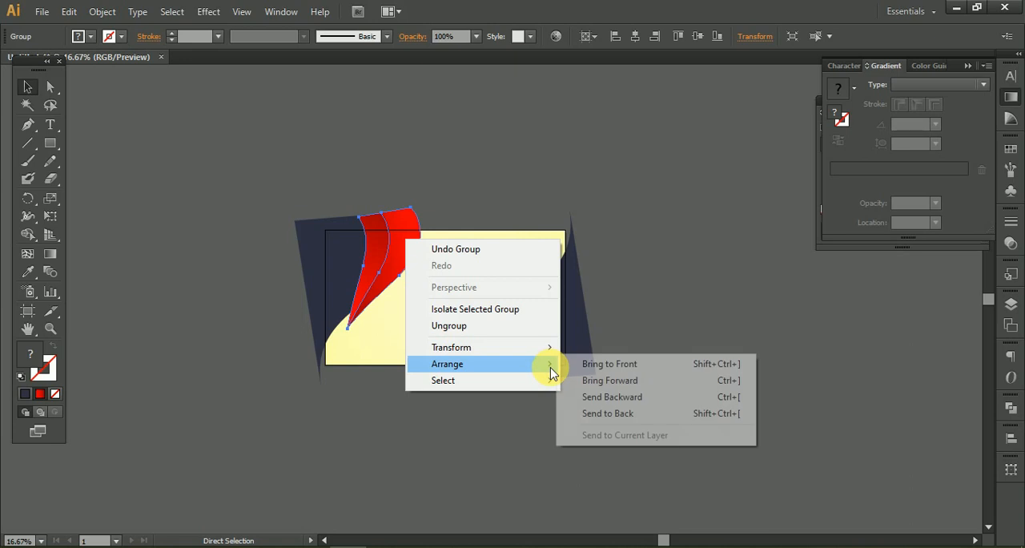
pyautogui.moveTo(549, 346)
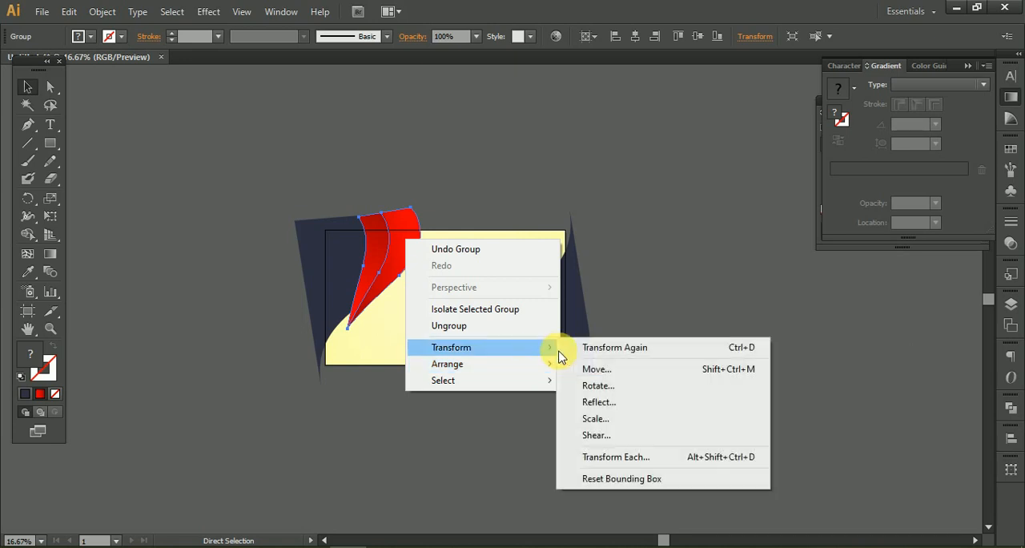
pyautogui.click(631, 402)
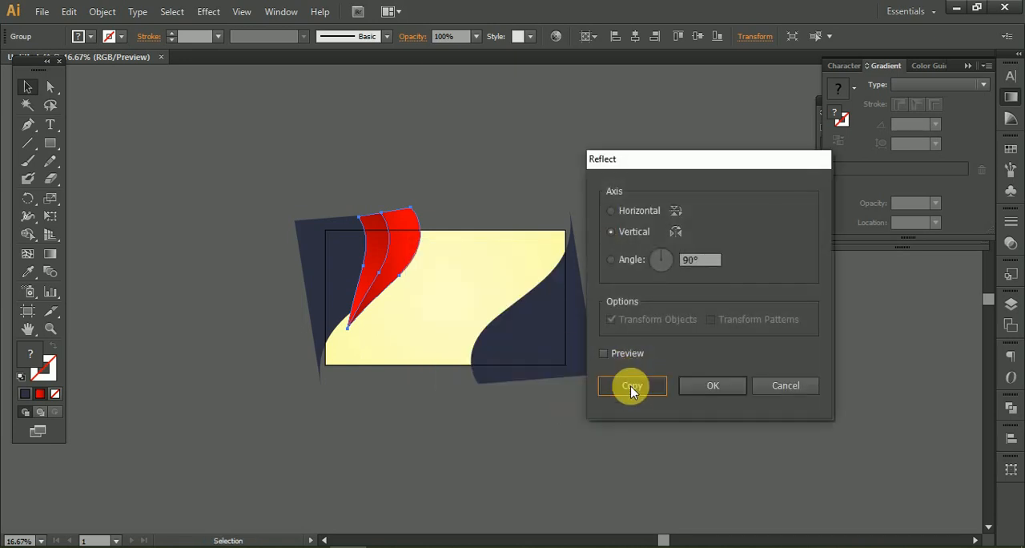
pyautogui.click(631, 387)
pyautogui.moveTo(385, 276); pyautogui.dragTo(591, 277)
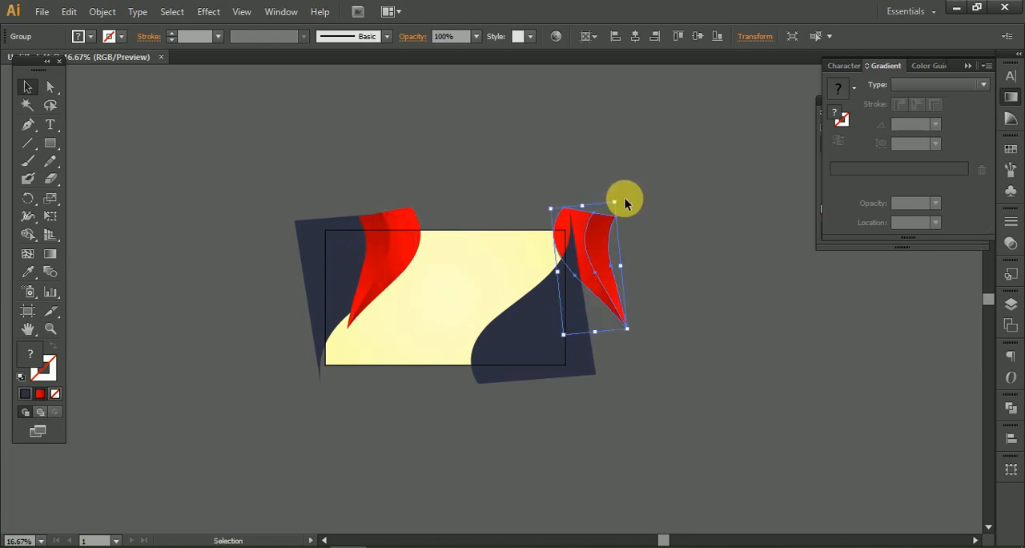
pyautogui.press('Delete')
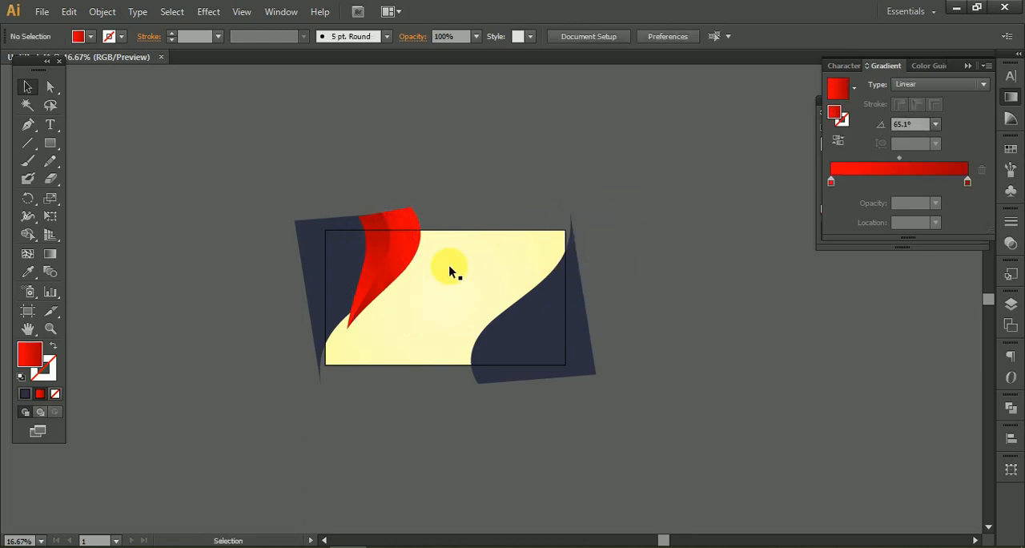
# Place a copy of the red ribbon group rotated 180° over the lower-right dark shape, its outer curve following the shape's edge.
pyautogui.moveTo(674, 284); pyautogui.dragTo(499, 355)
pyautogui.scroll(5, 499, 355)
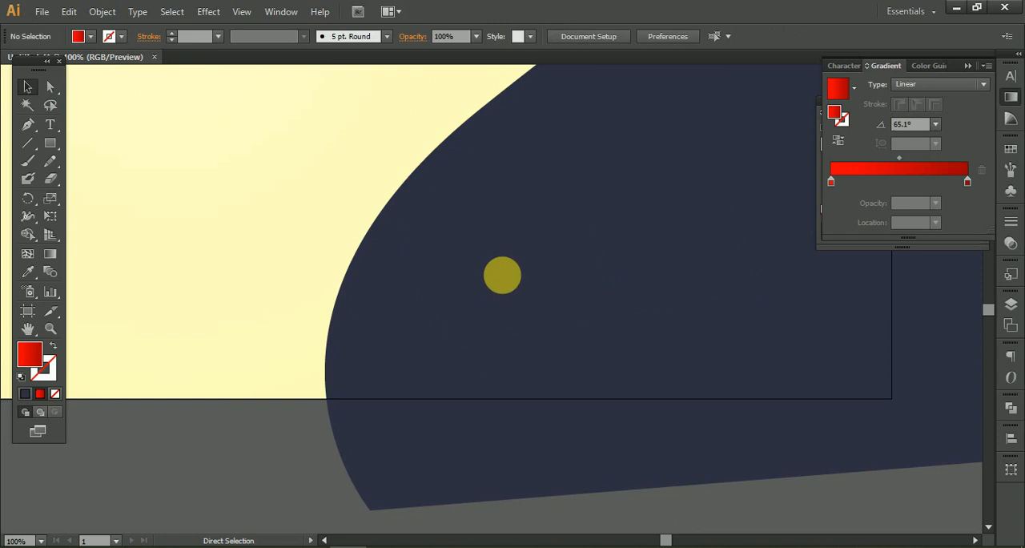
pyautogui.scroll(-5, 506, 346)
pyautogui.moveTo(498, 389); pyautogui.dragTo(496, 341)
pyautogui.scroll(1, 550, 282)
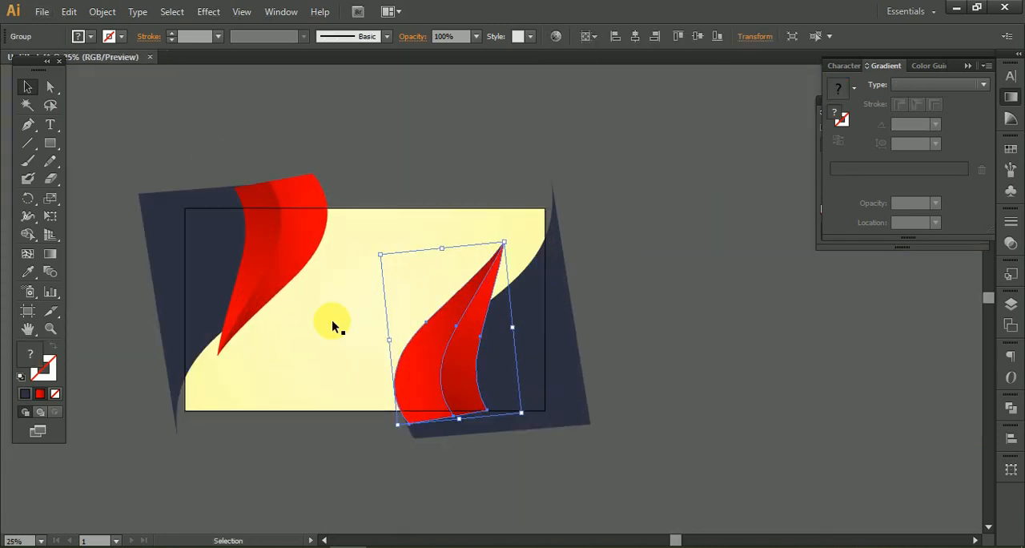
pyautogui.keyDown('shift'); pyautogui.click(292, 267); pyautogui.keyUp('shift')
pyautogui.click(684, 289)
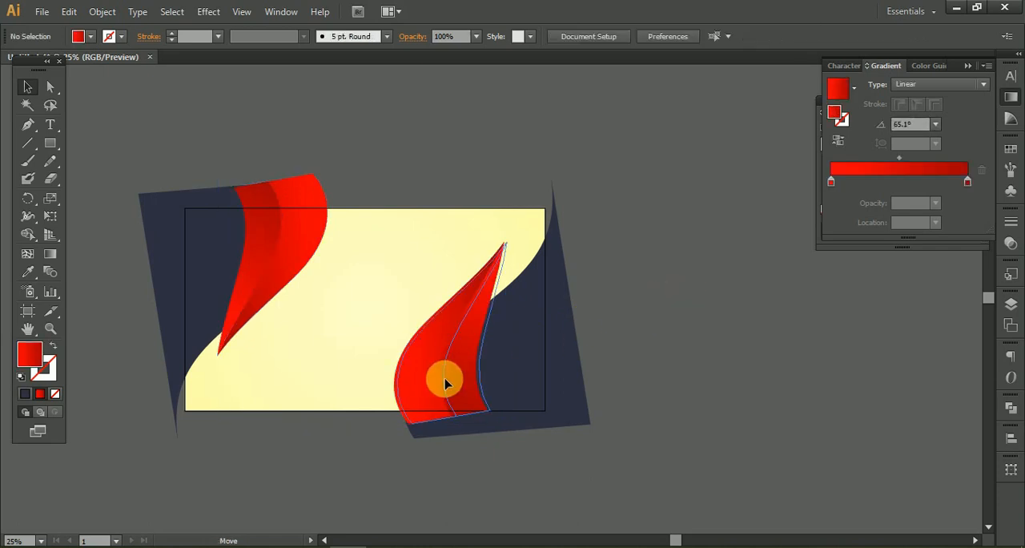
pyautogui.click(454, 384)
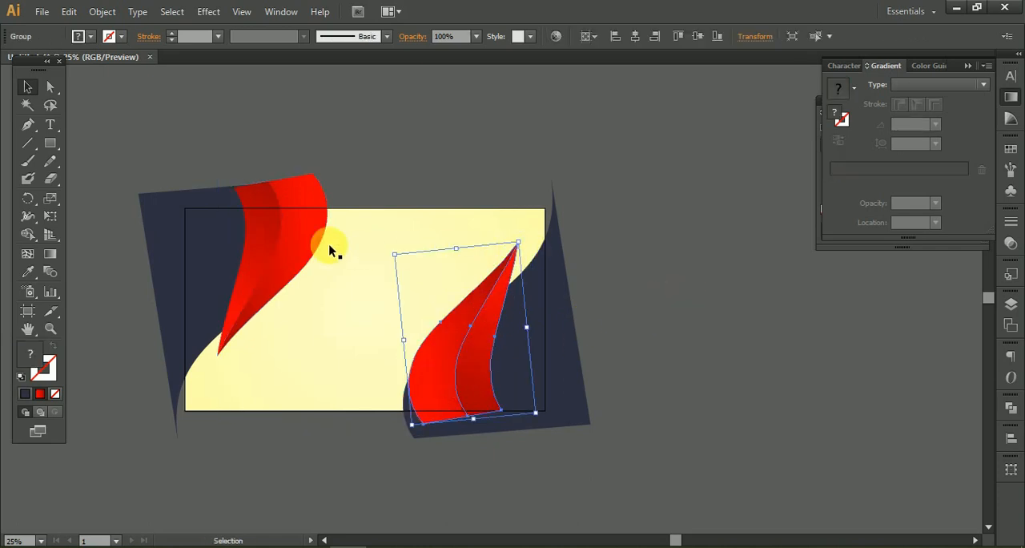
# Group the two red ribbons, center them horizontally and vertically on the artboard, and deselect them.
pyautogui.keyDown('shift'); pyautogui.click(297, 238); pyautogui.keyUp('shift')
pyautogui.click(465, 324)
pyautogui.click(633, 35)
pyautogui.click(698, 36)
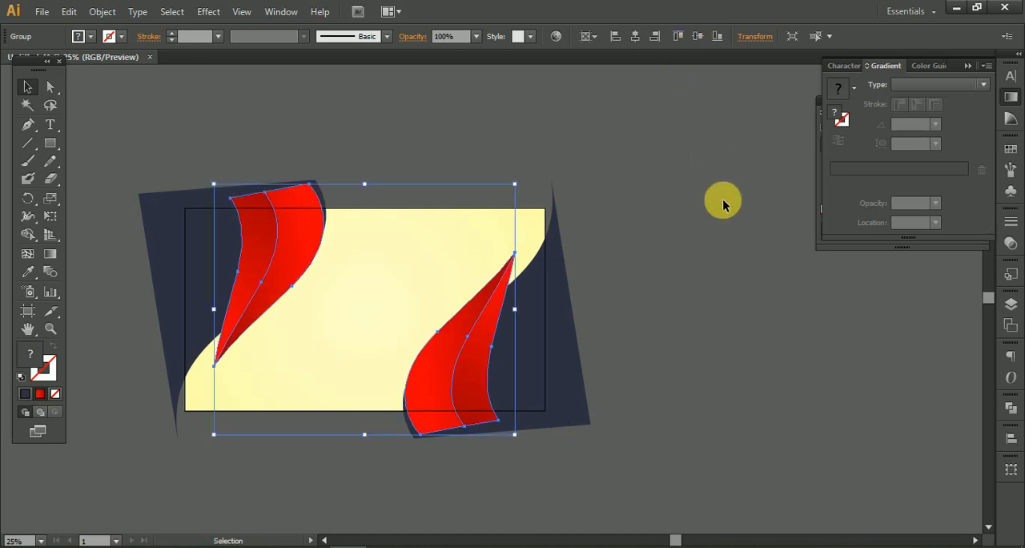
pyautogui.click(705, 260)
pyautogui.scroll(5, 374, 446)
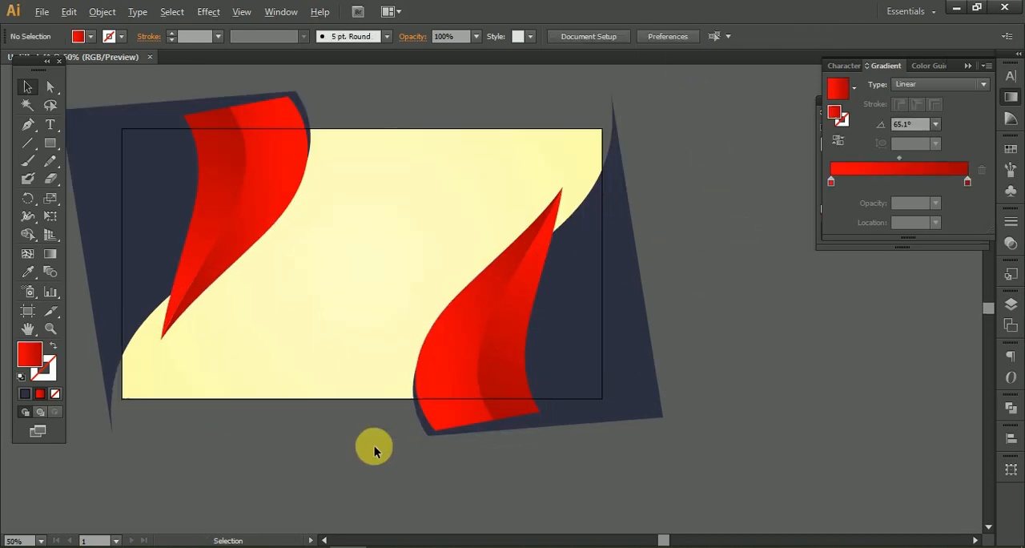
pyautogui.scroll(-5, 374, 445)
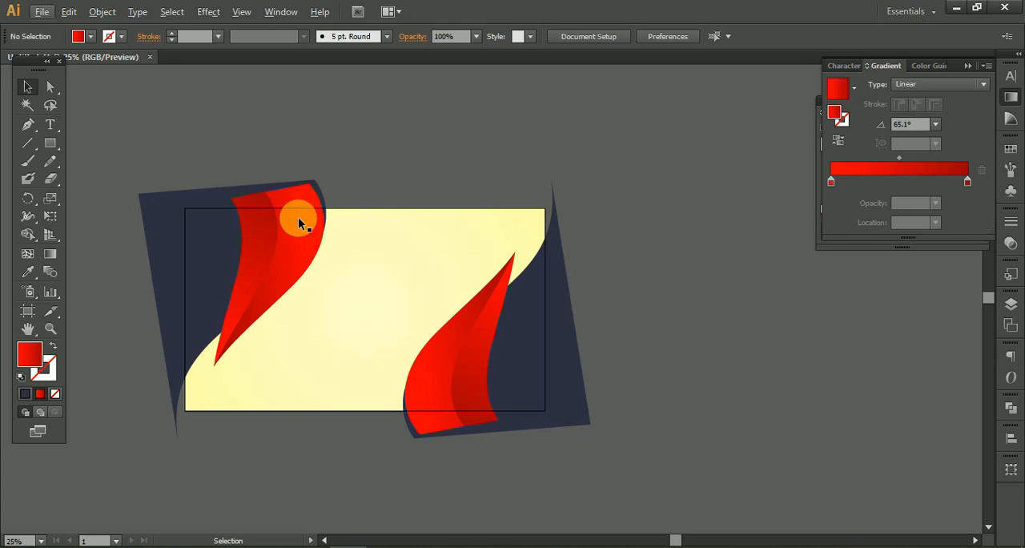
pyautogui.click(363, 164)
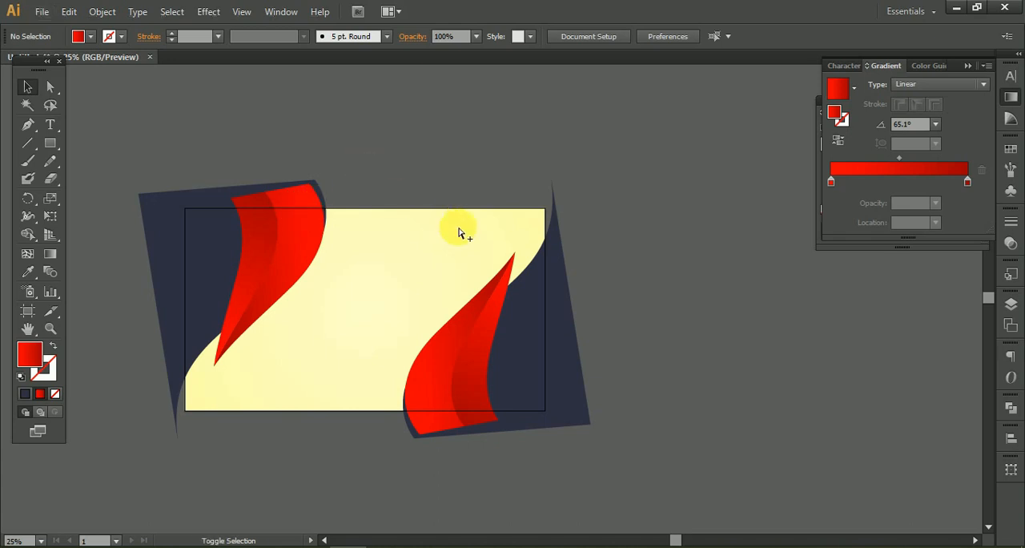
# Preview the whole artboard in Save for Web using the original, unoptimized view, and close it without exporting.
pyautogui.hotkey('ctrl', 'alt', 'shift', 's')
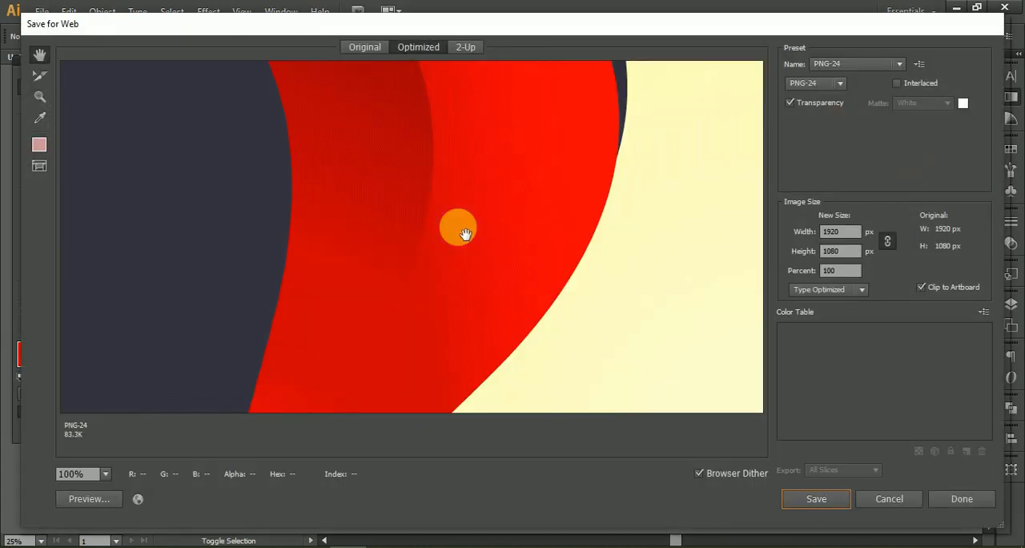
pyautogui.rightClick(465, 231)
pyautogui.click(521, 417)
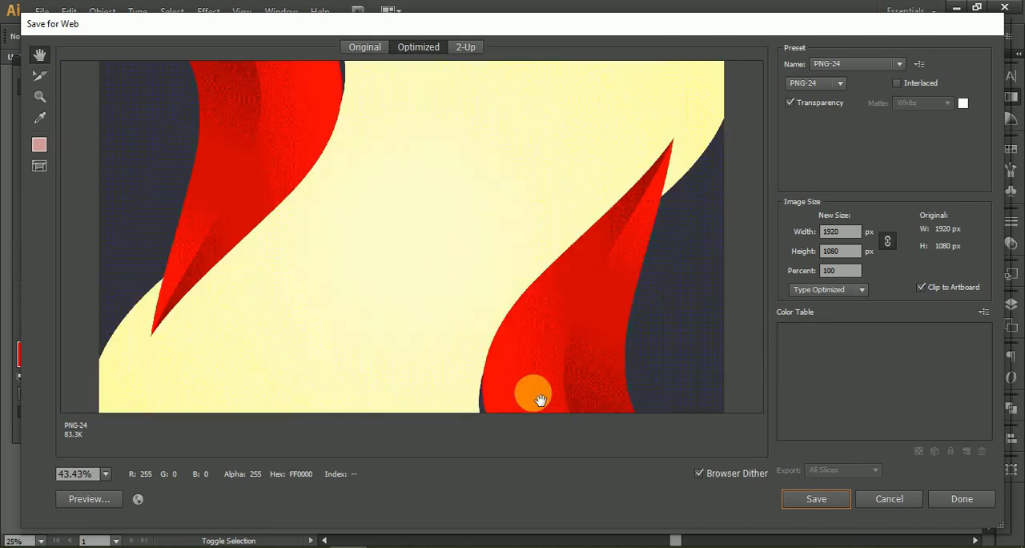
pyautogui.click(365, 46)
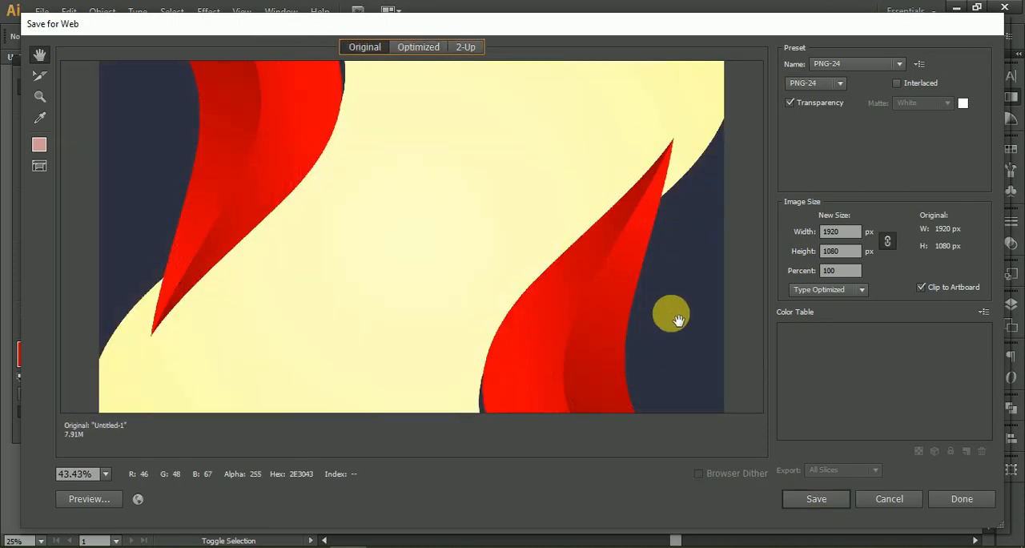
pyautogui.click(889, 500)
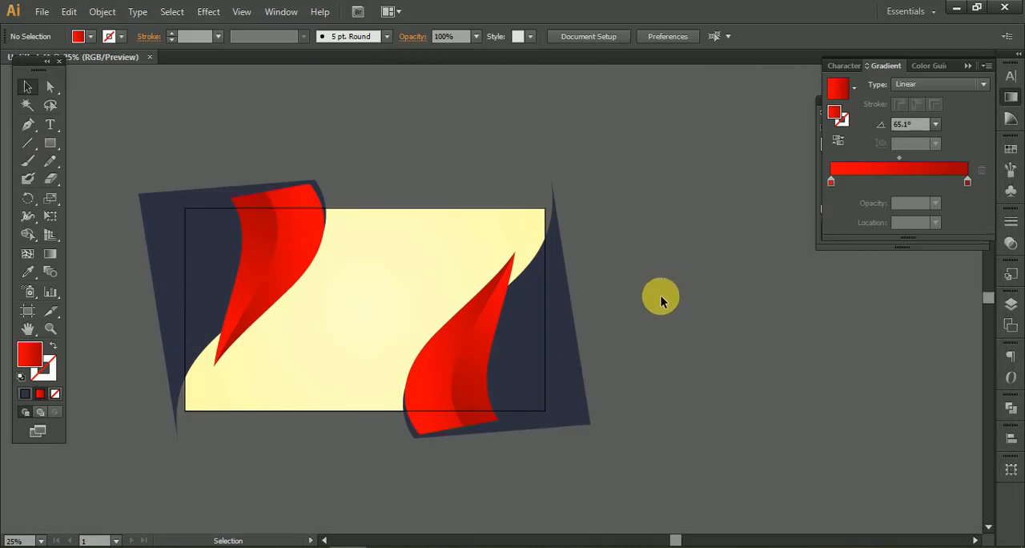
# Paste a copy of the pale yellow gradient rectangle in front of the original and bring it to the front of all artwork.
pyautogui.scroll(1, 412, 234)
pyautogui.click(417, 259)
pyautogui.press('space')
pyautogui.moveTo(397, 296); pyautogui.dragTo(443, 278)
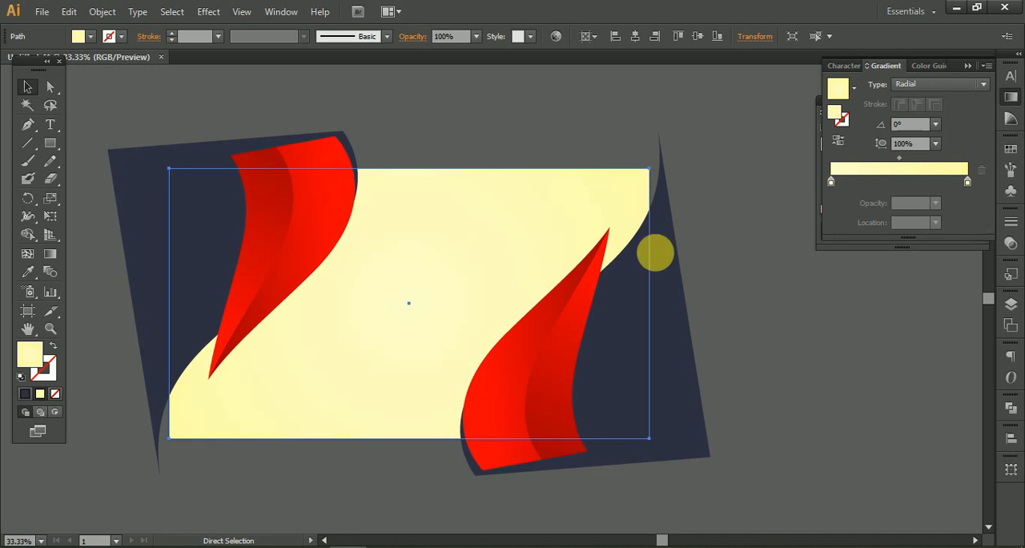
pyautogui.rightClick(567, 233)
pyautogui.moveTo(697, 458)
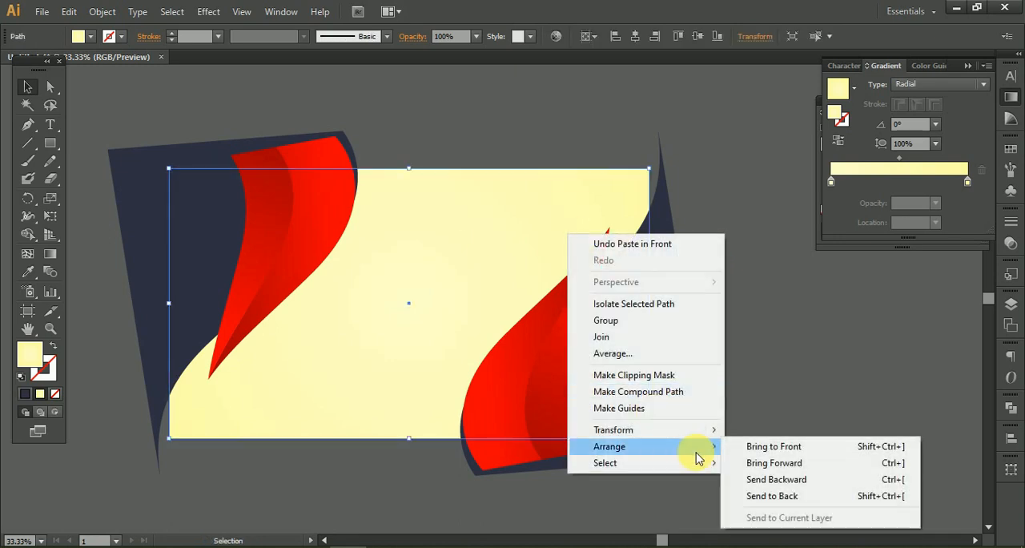
pyautogui.click(725, 446)
# Select all the artwork and make a clipping mask from the frontmost yellow rectangle.
pyautogui.moveTo(126, 100); pyautogui.dragTo(663, 442)
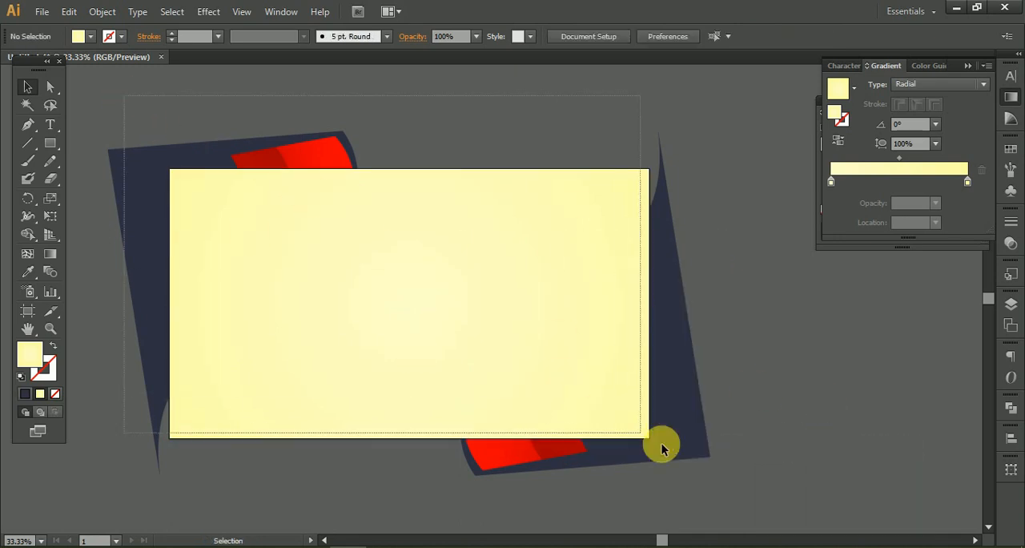
pyautogui.rightClick(485, 297)
pyautogui.click(586, 388)
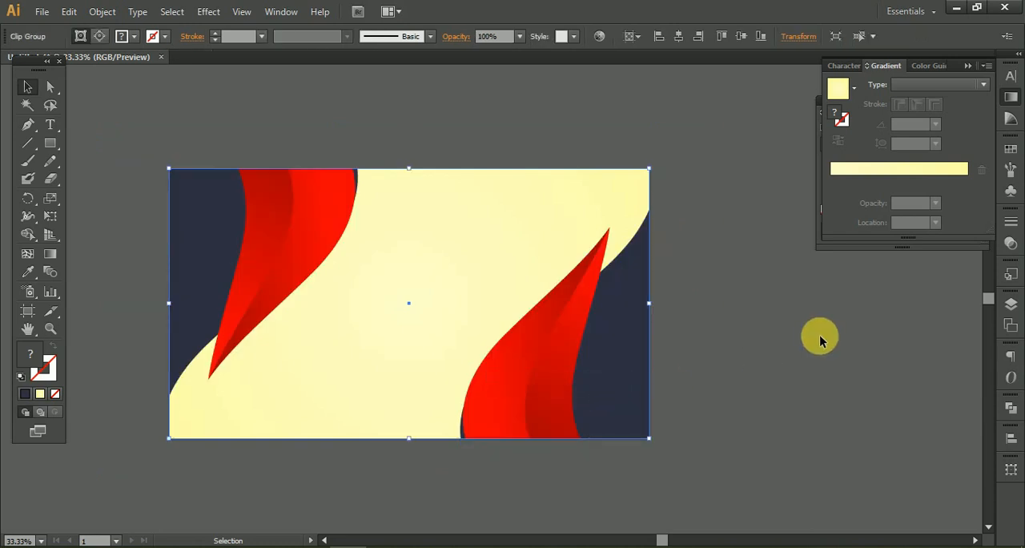